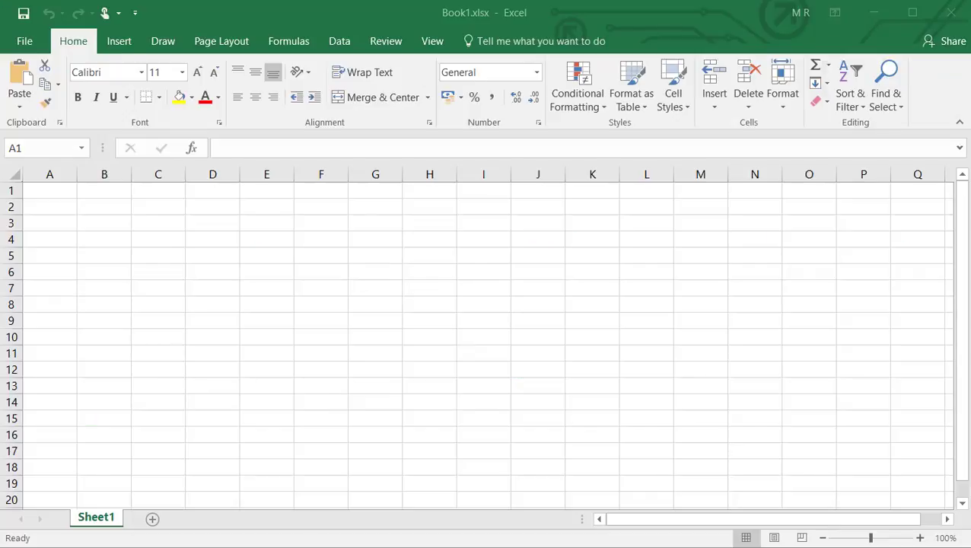
Enter the headers Angle, degree; Angle, Radians; sin; cos into A1:D1
left_click(45, 192)
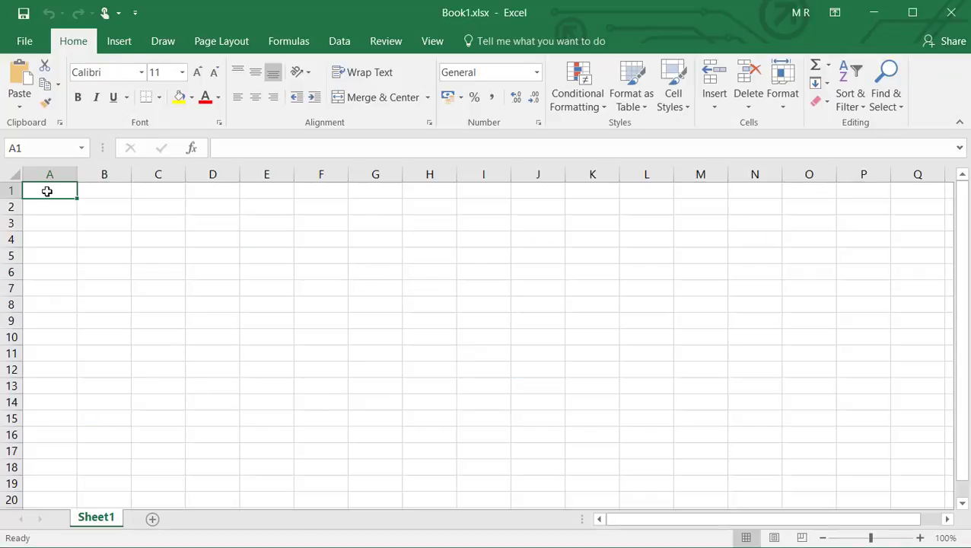
scroll(46, 192, "up", 4, "ctrl")
type("Angle")
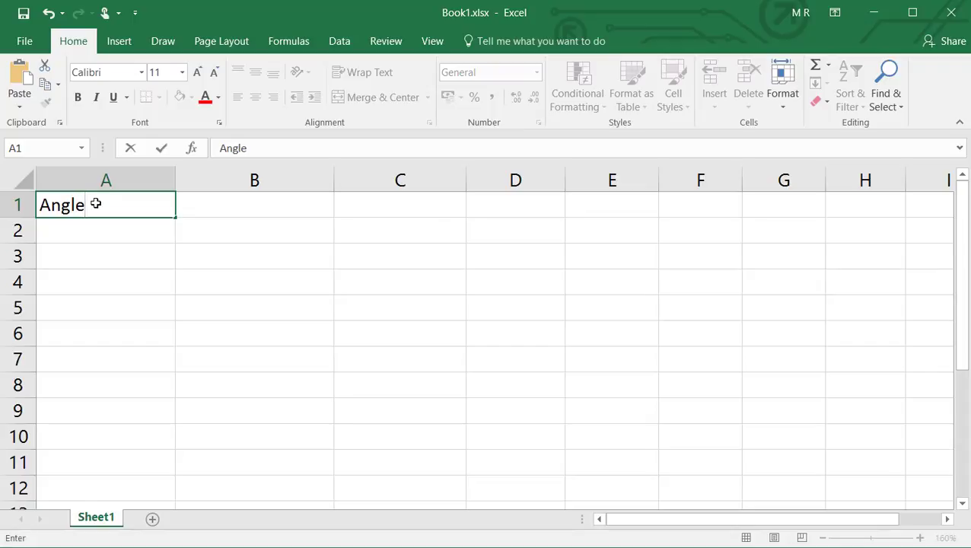
type(", degree")
left_click(233, 203)
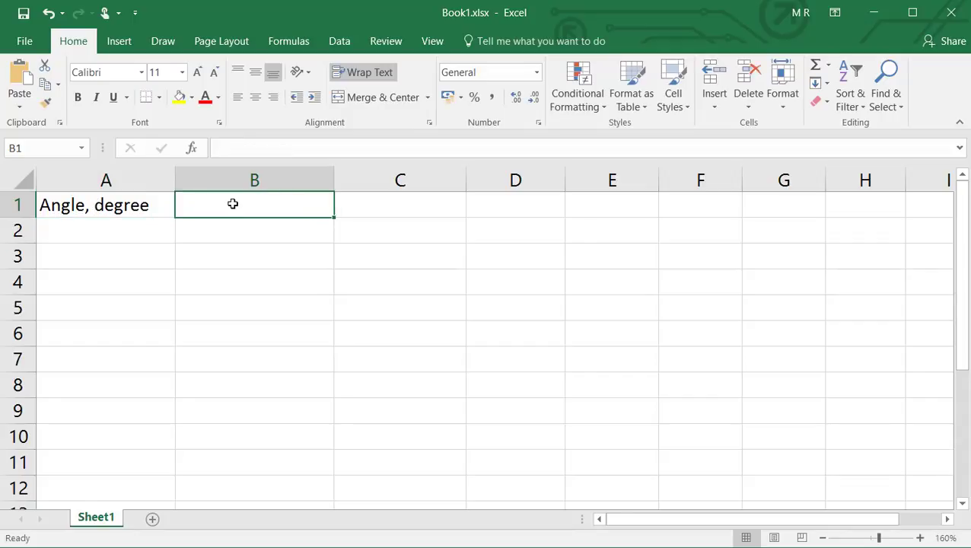
type("Angle")
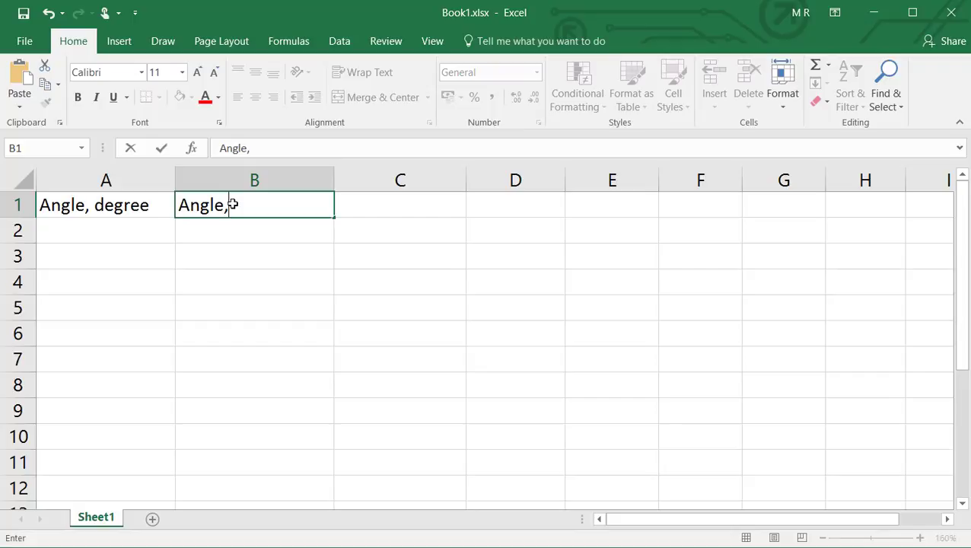
type(", Rad")
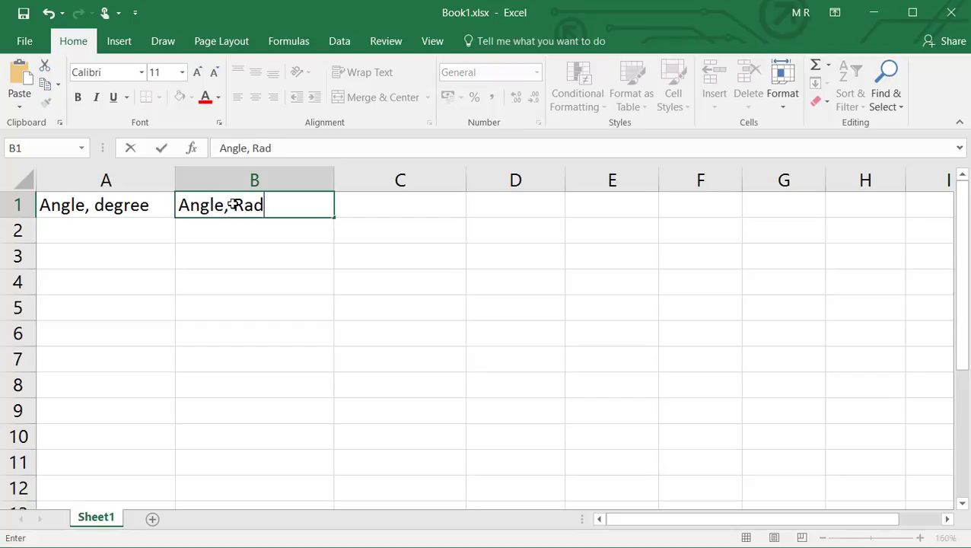
type("ians")
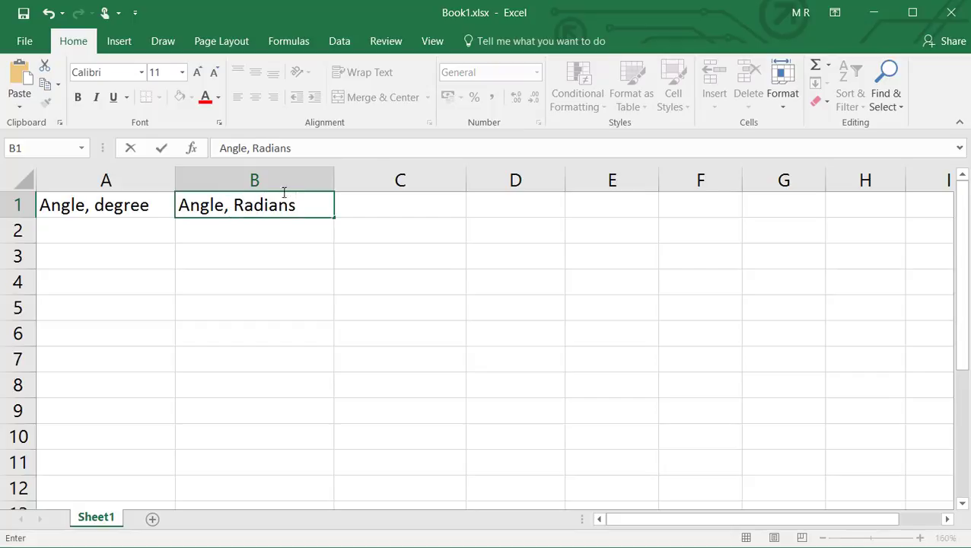
left_click(375, 204)
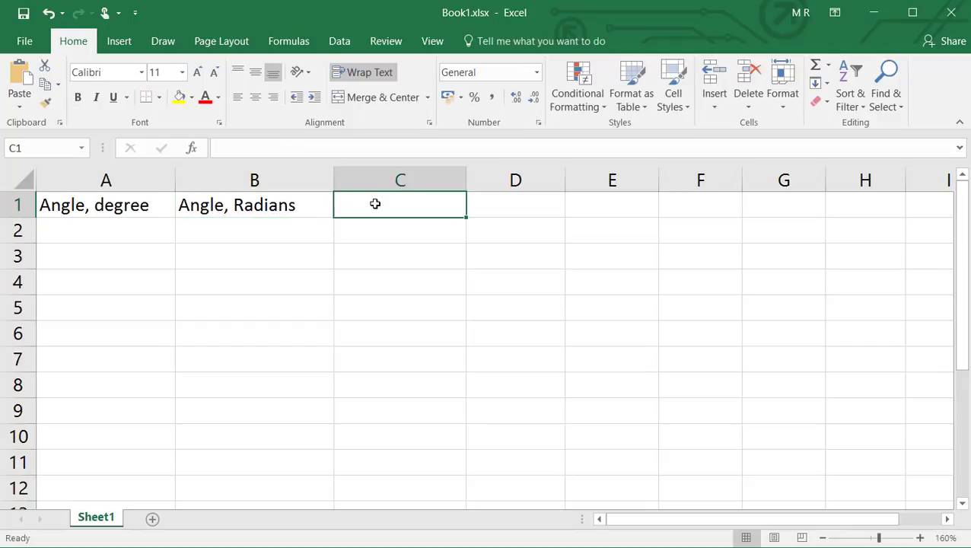
type("sin")
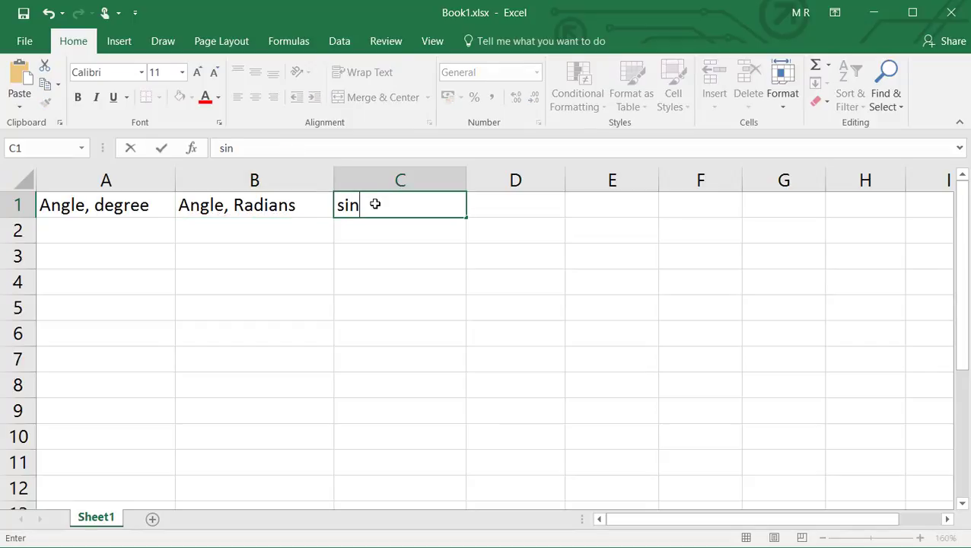
left_click(492, 200)
type("co")
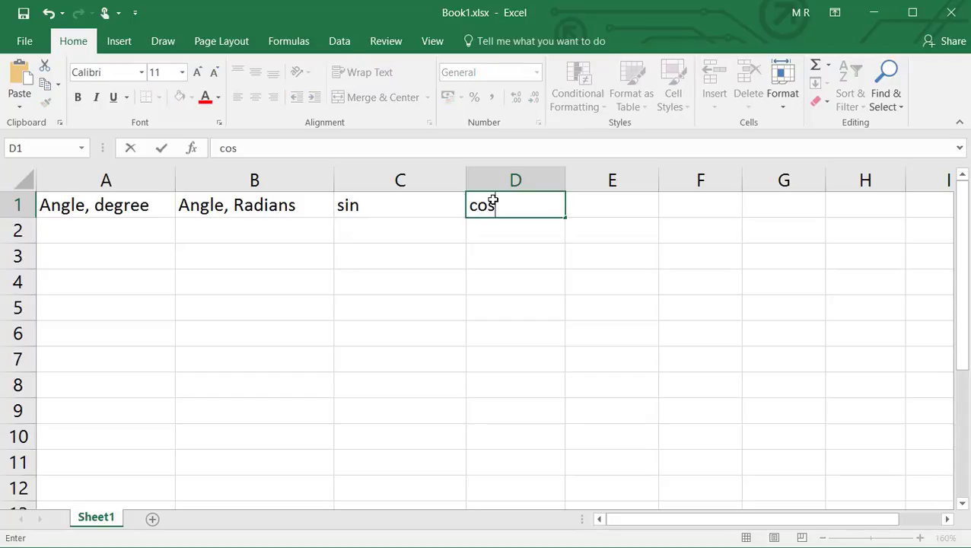
type("s")
left_click(612, 198)
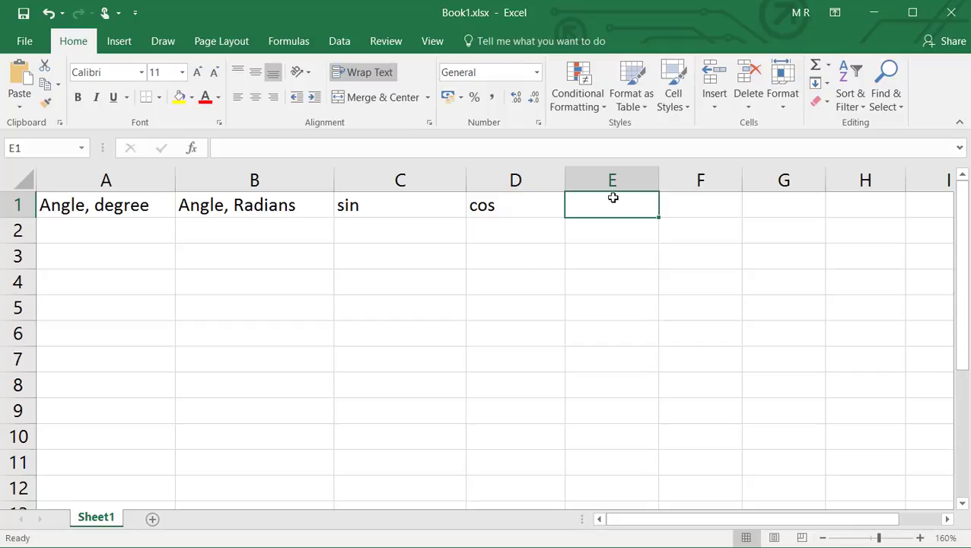
Enter the headers tan, cot, sec and cosec into E1:H1
type("tan")
left_click(692, 205)
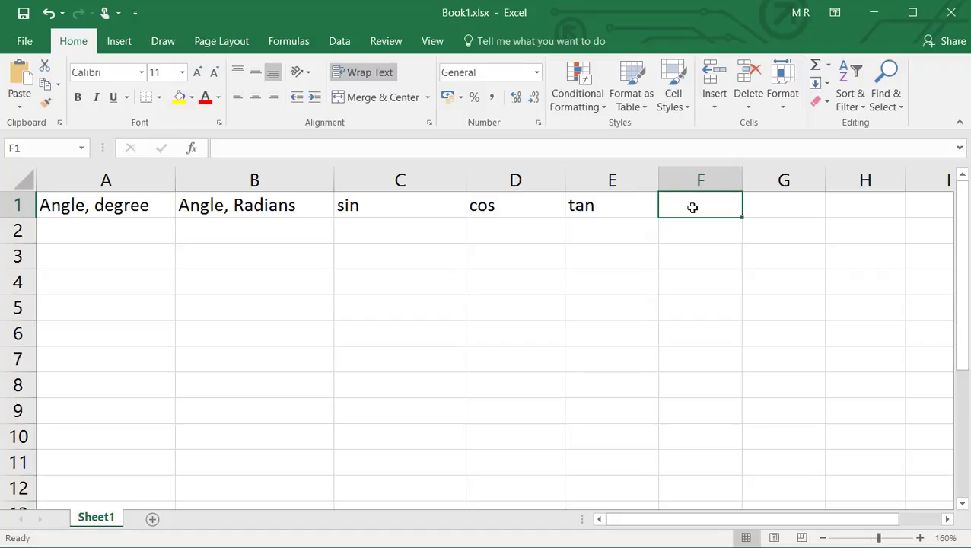
type("cot")
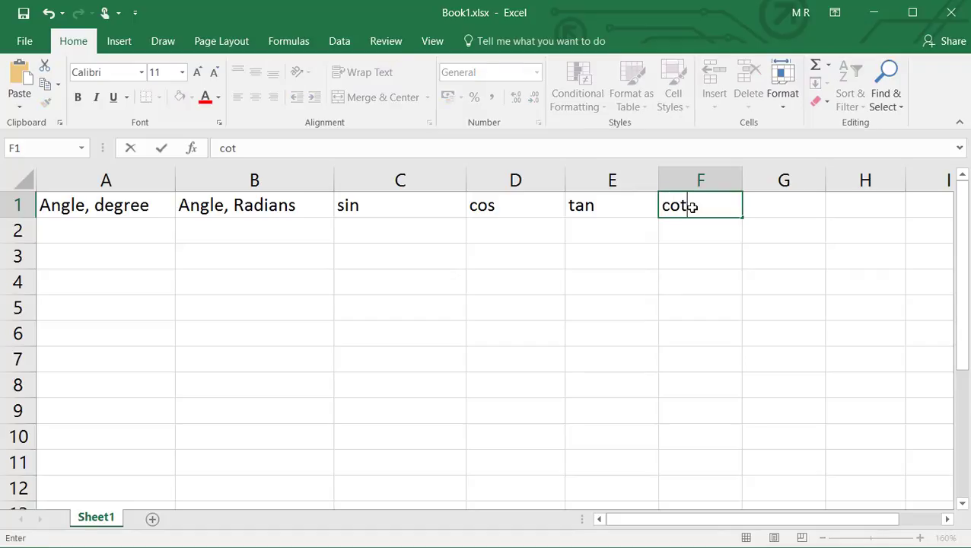
left_click(791, 211)
left_click(788, 179)
left_click(788, 205)
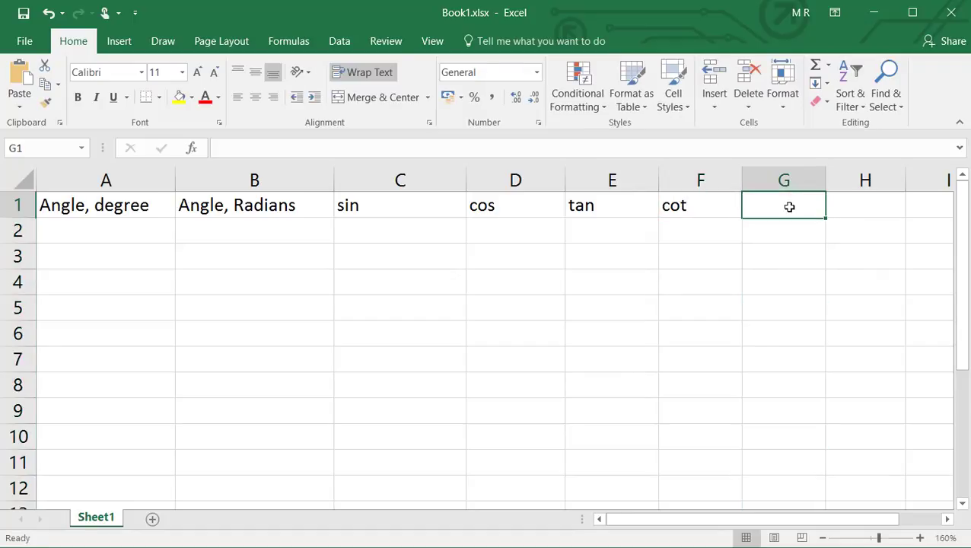
type("sec")
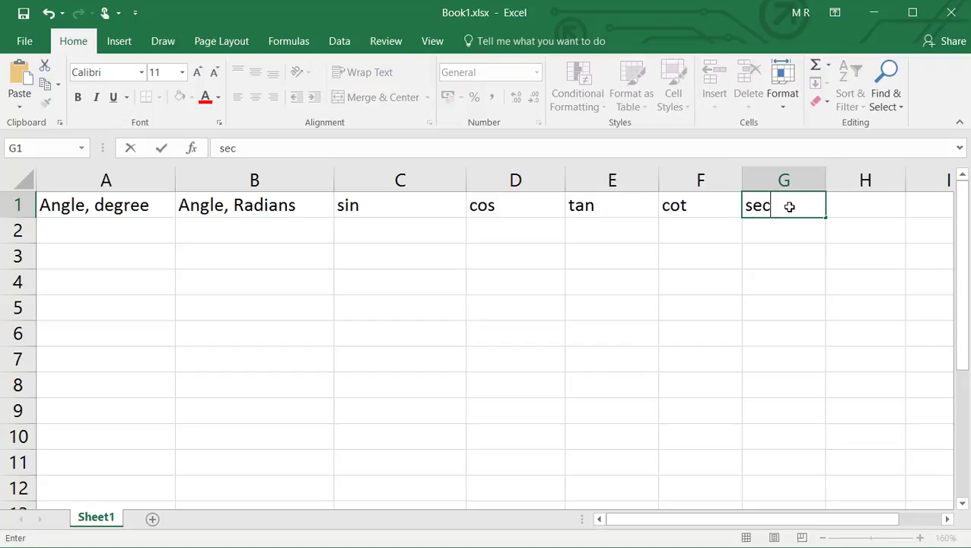
left_click(861, 204)
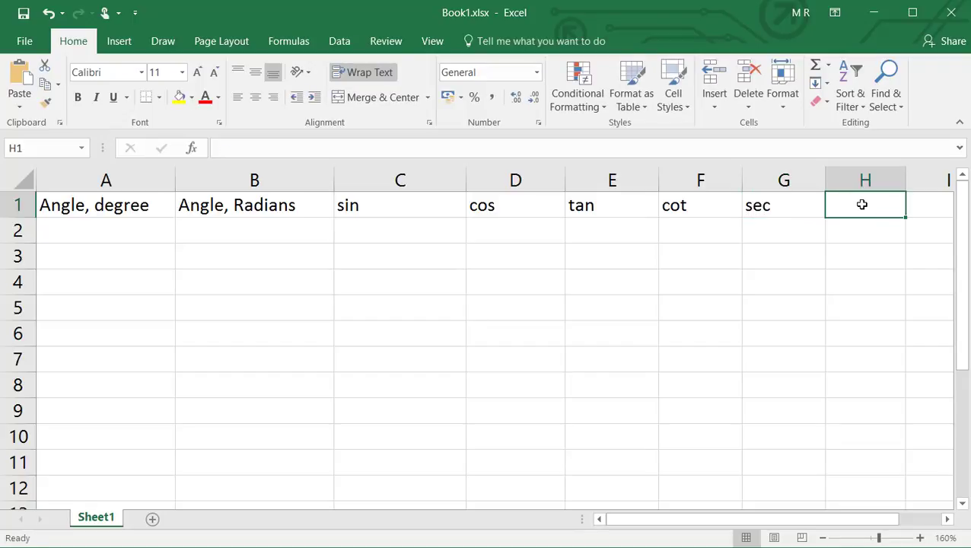
type("cosec")
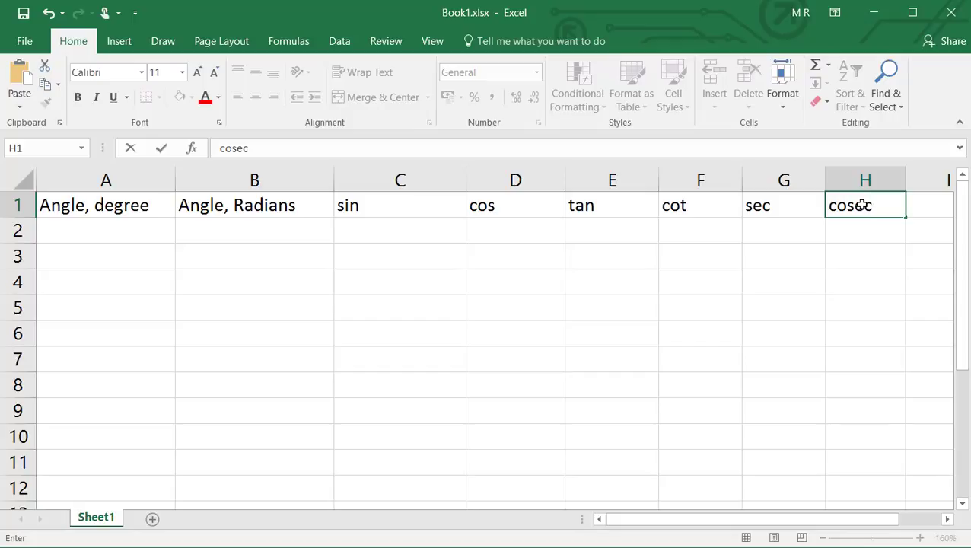
left_click(776, 239)
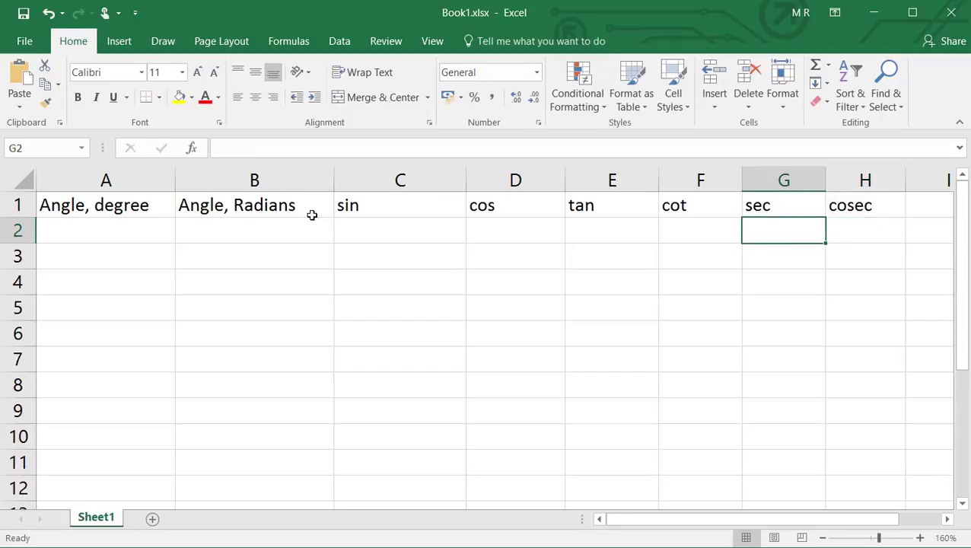
Enter the angle 30 in cell A2 below the headers
left_click_drag(156, 210, 843, 211)
key("Down")
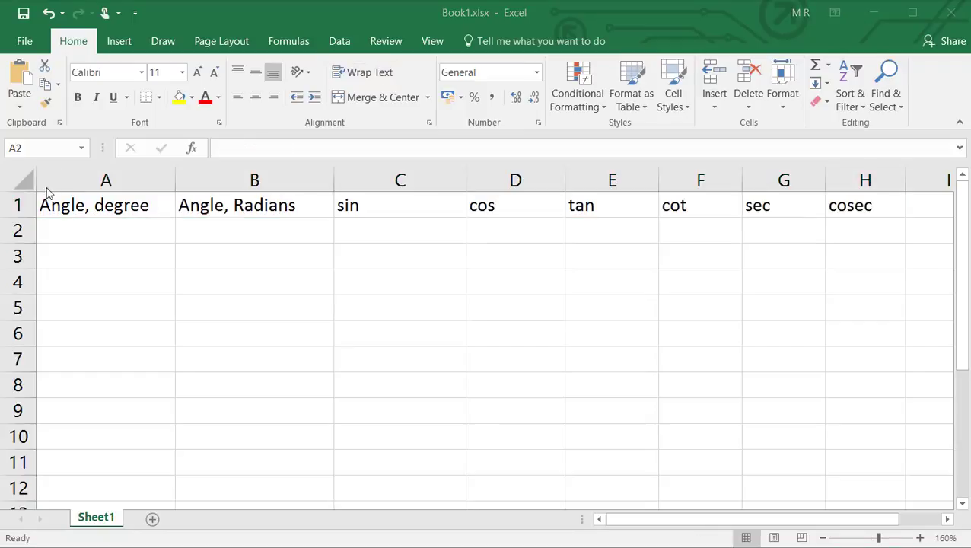
left_click(78, 232)
type("30")
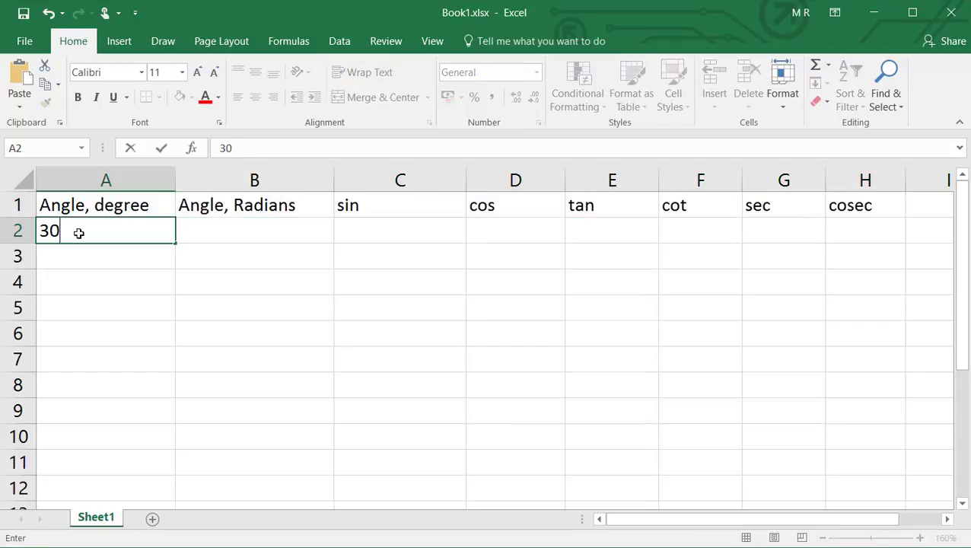
left_click(191, 223)
Review the header row and filled cells, ending on cell B2
left_click(76, 202)
left_click_drag(362, 253, 913, 253)
left_click(351, 255)
left_click(610, 525)
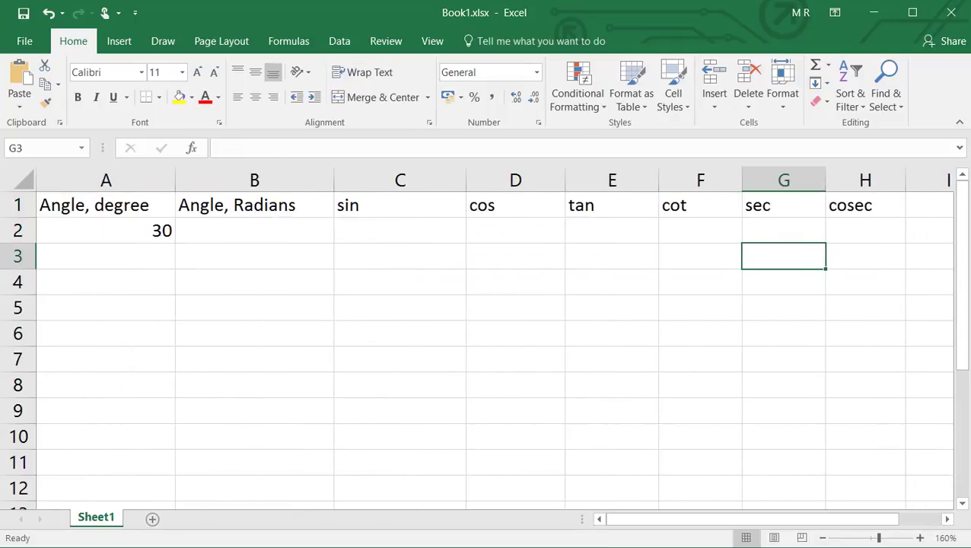
key("ctrl+a")
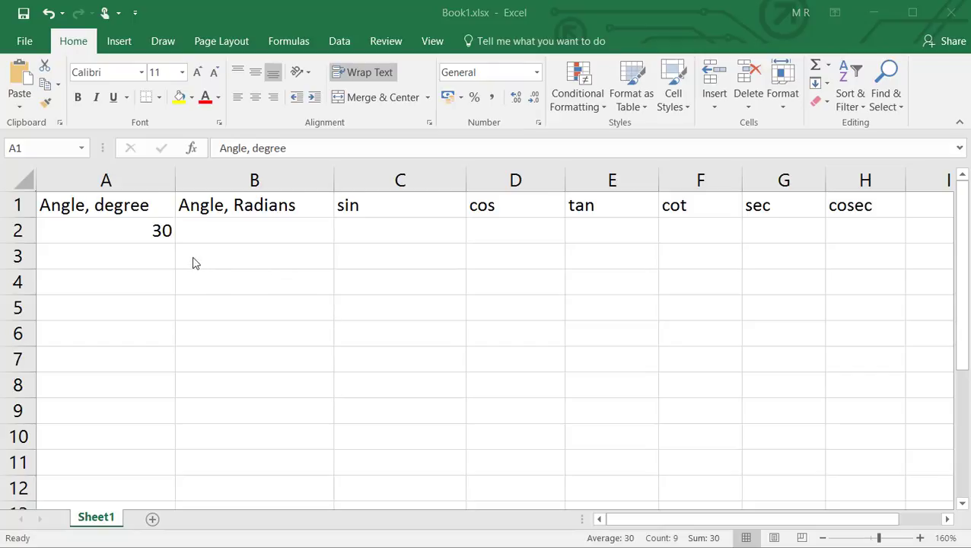
left_click(227, 203)
left_click(133, 206)
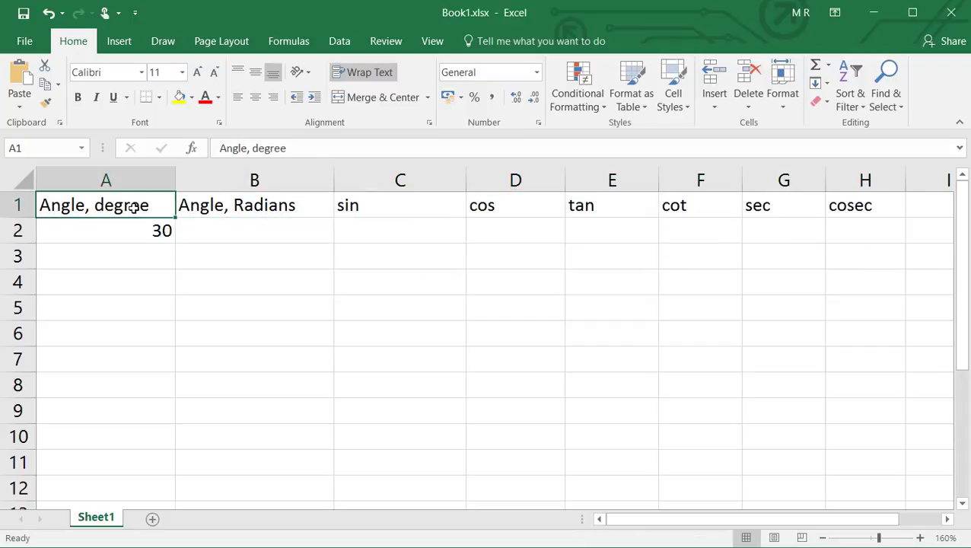
left_click(244, 207)
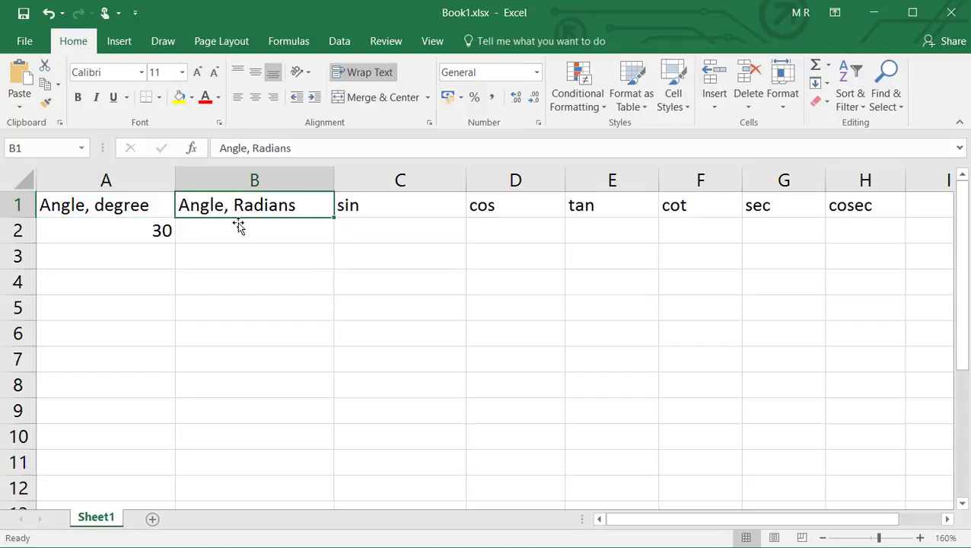
left_click(232, 236)
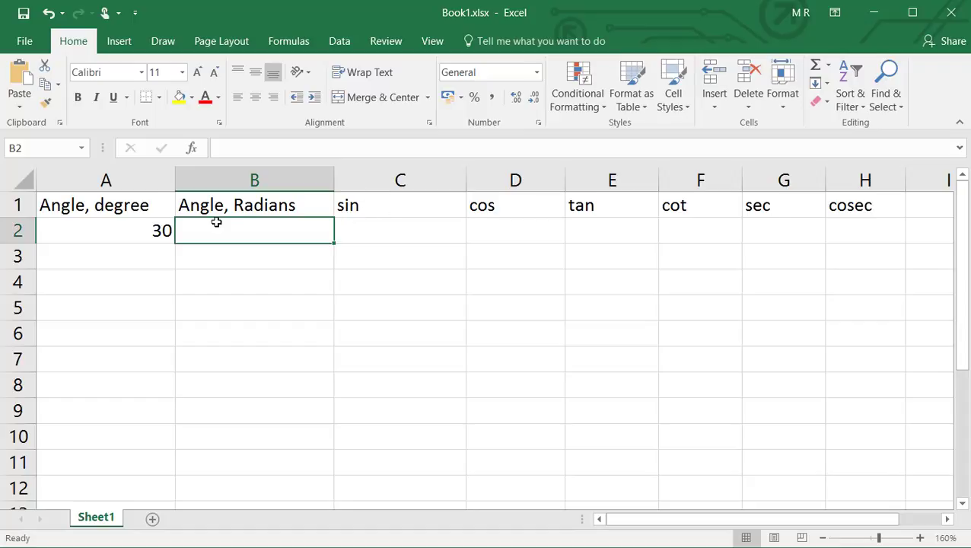
Enter =RADIANS(A2) in B2, converting 30 degrees to 0.523598776
type("=r")
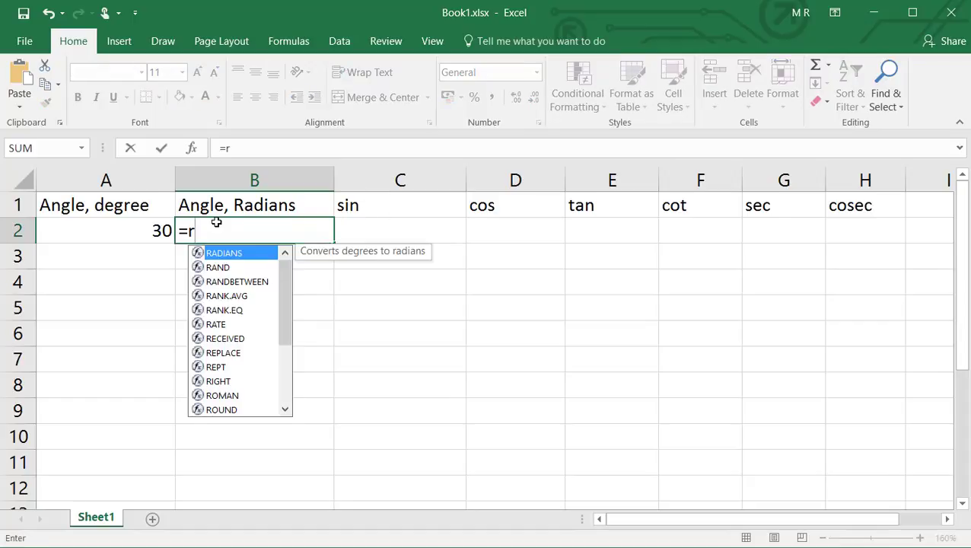
type("adia")
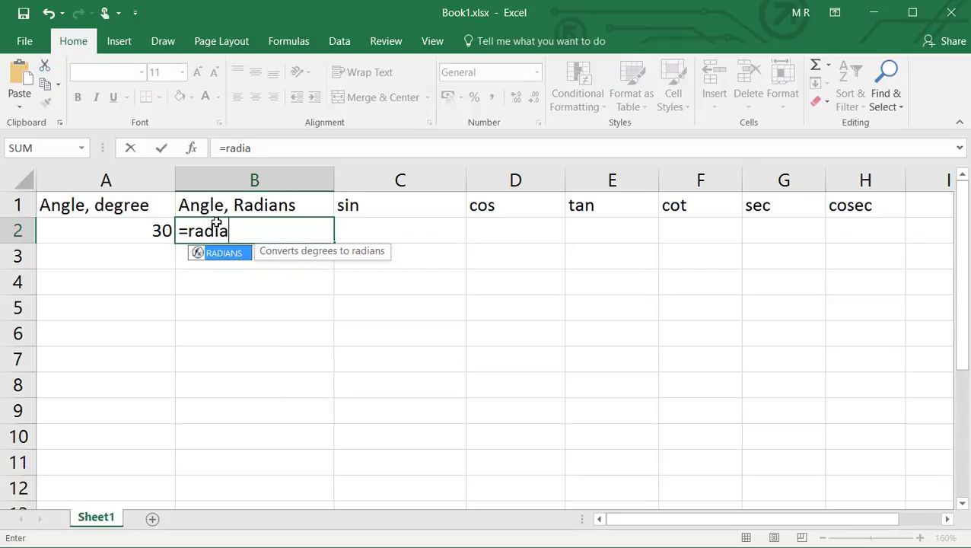
type("ns")
double_click(225, 258)
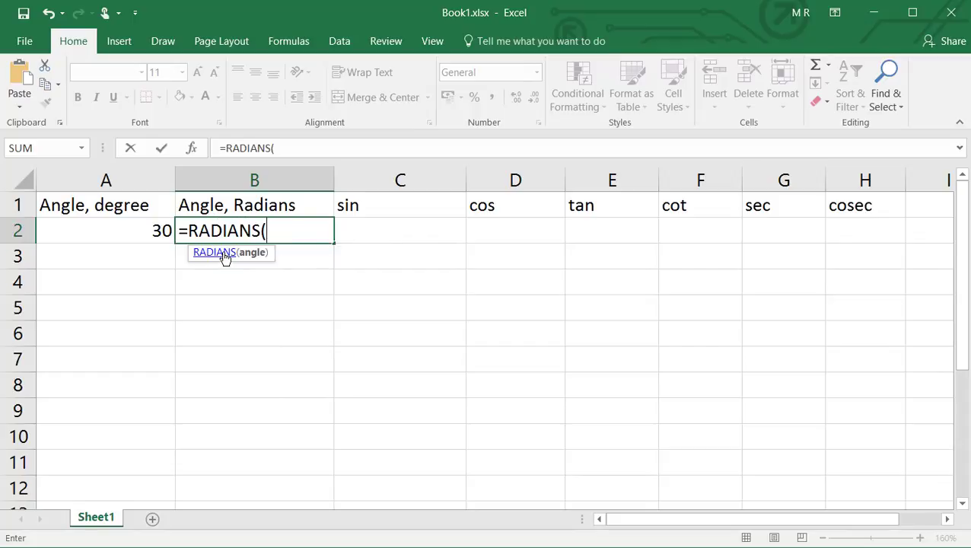
left_click(144, 232)
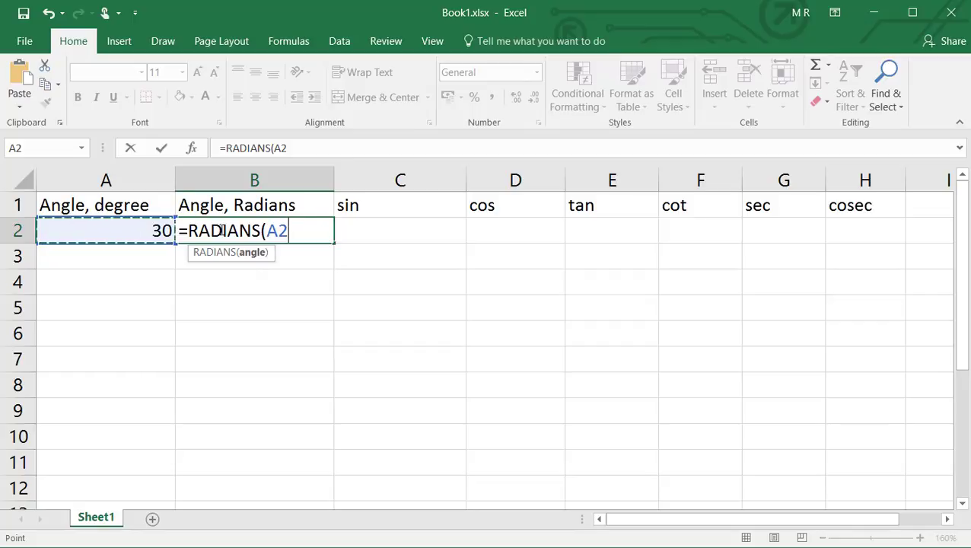
left_click(163, 149)
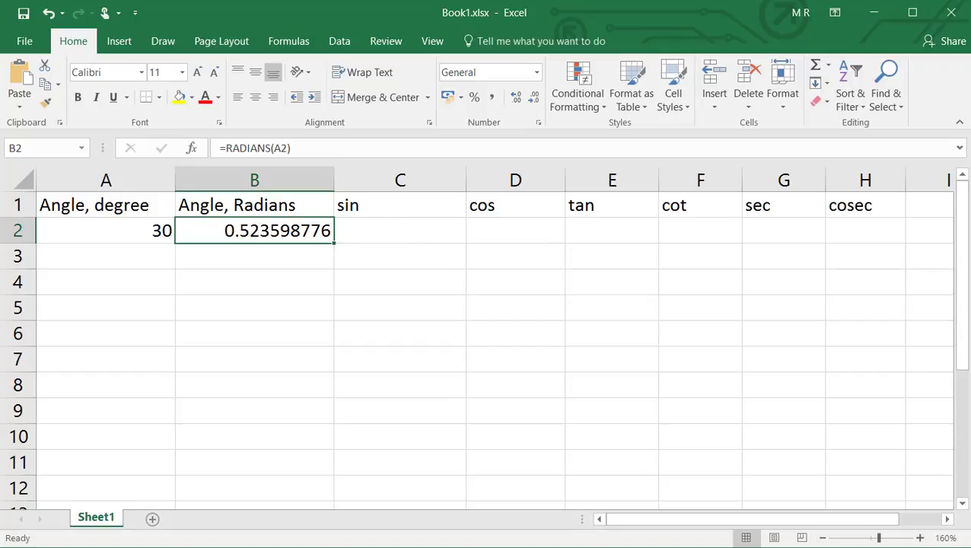
left_click(356, 228)
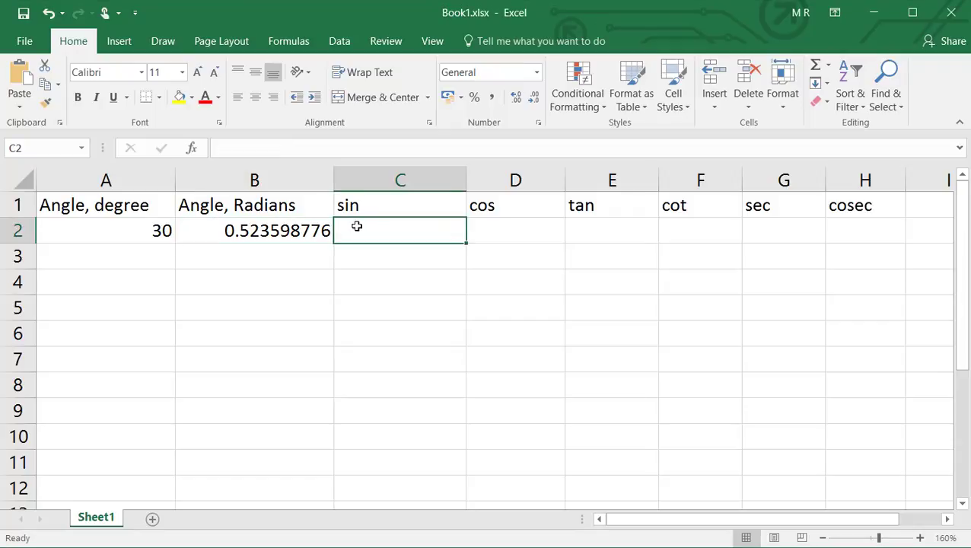
Enter =SIN(B2) in C2, showing 0.5
type("=sin")
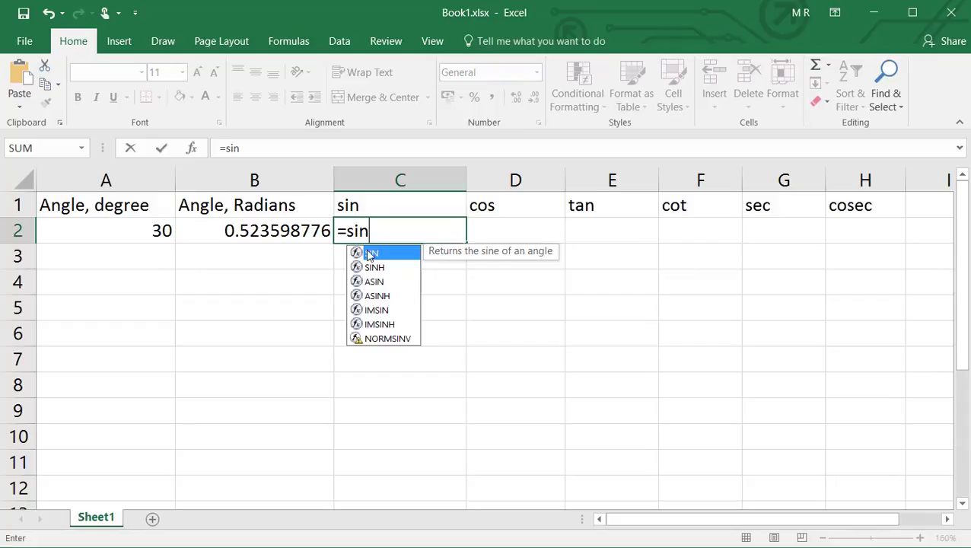
double_click(370, 253)
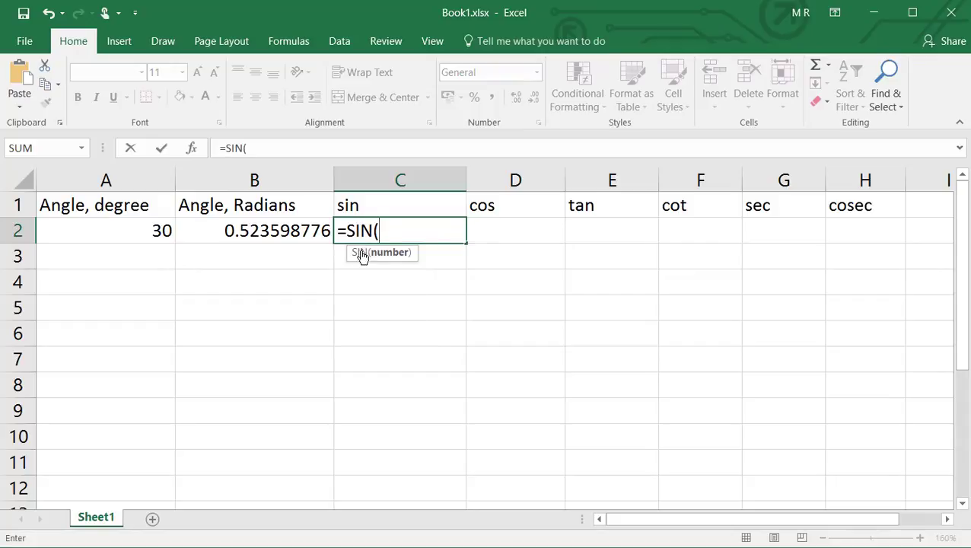
left_click(201, 226)
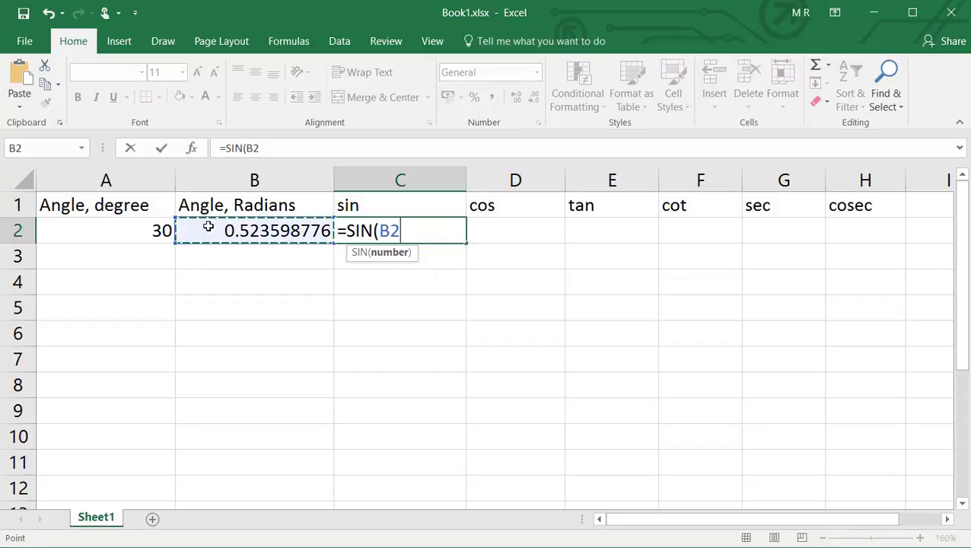
left_click(169, 149)
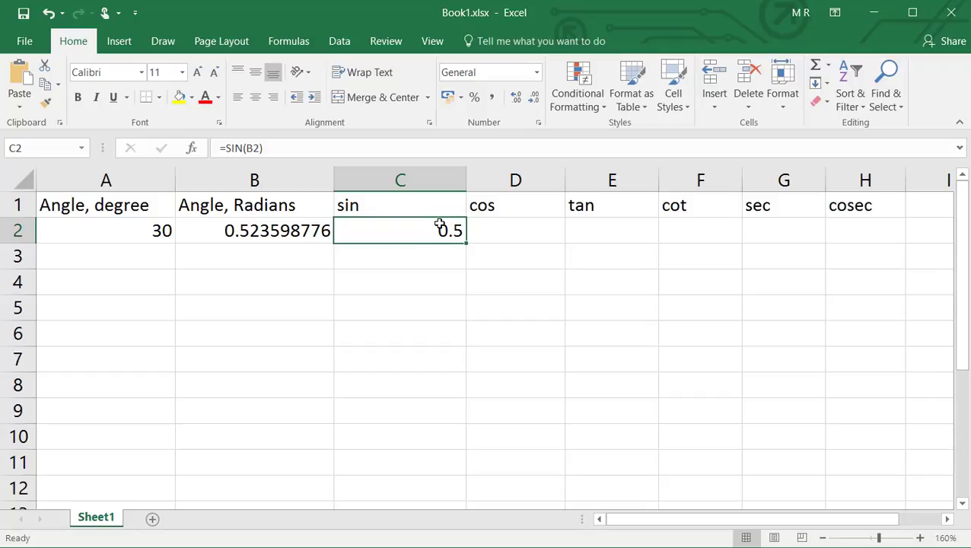
left_click(428, 247)
left_click(437, 232)
Enter =COS(B2) in D2, showing 0.8660254
key("Right")
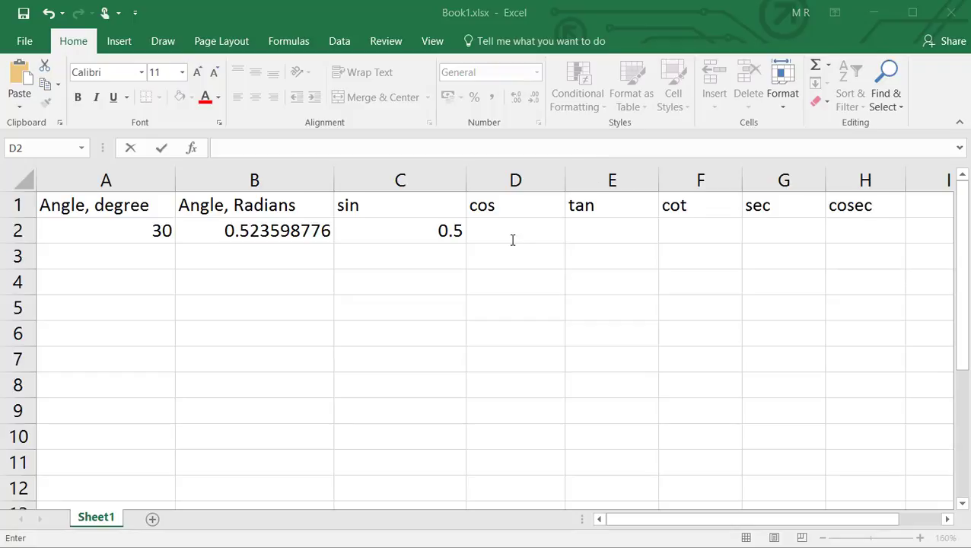
type("=")
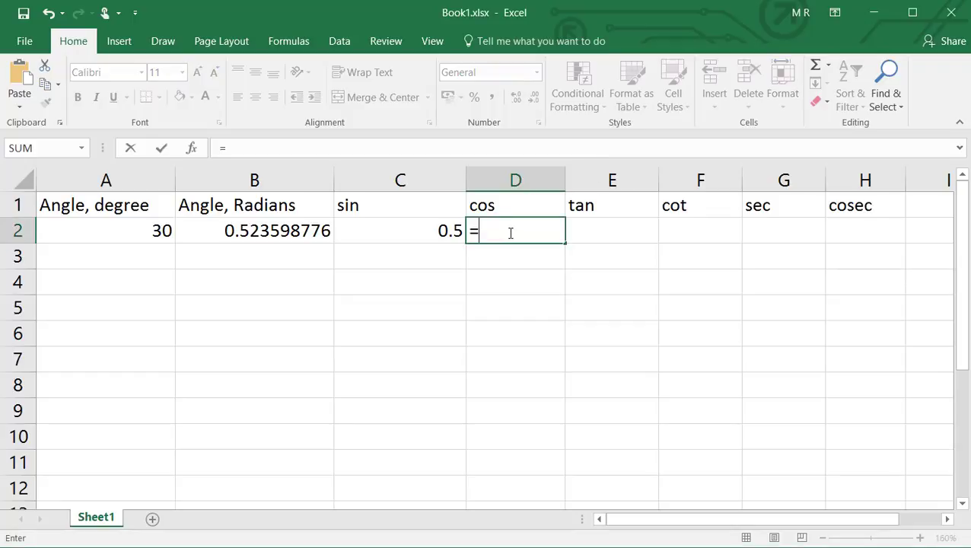
type("cos")
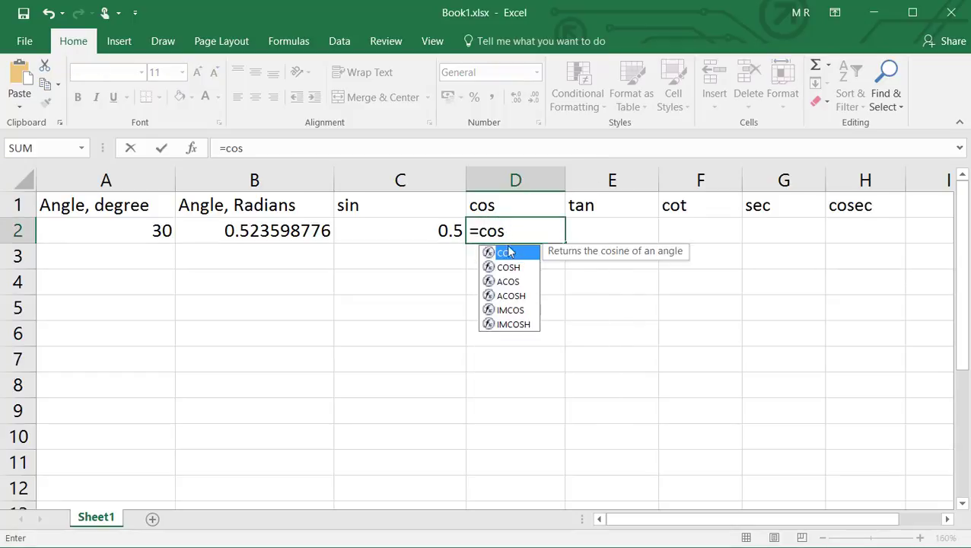
double_click(506, 253)
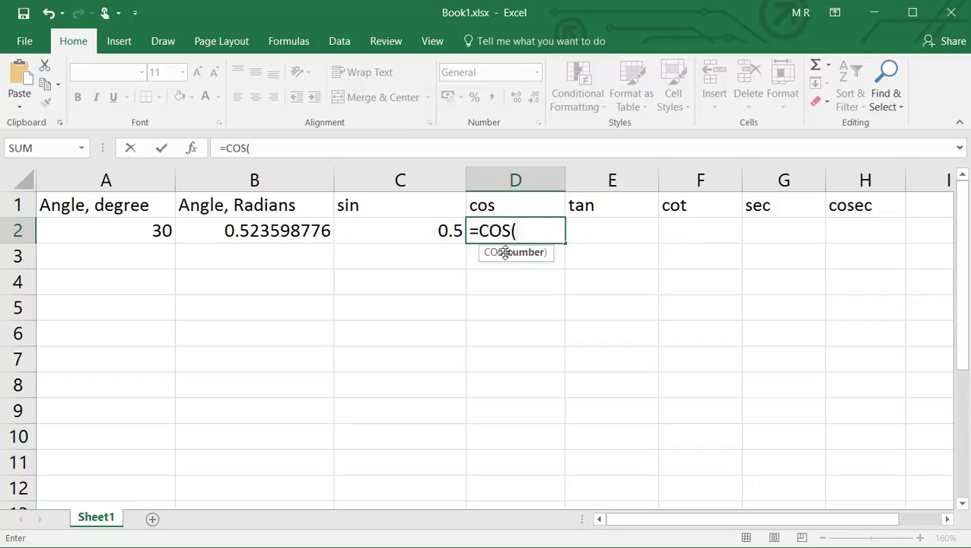
left_click(231, 236)
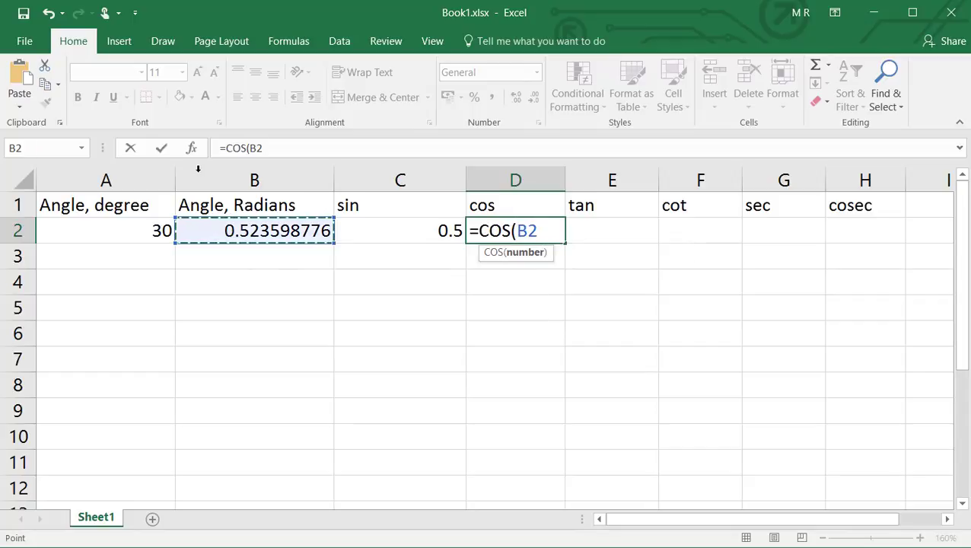
left_click(164, 150)
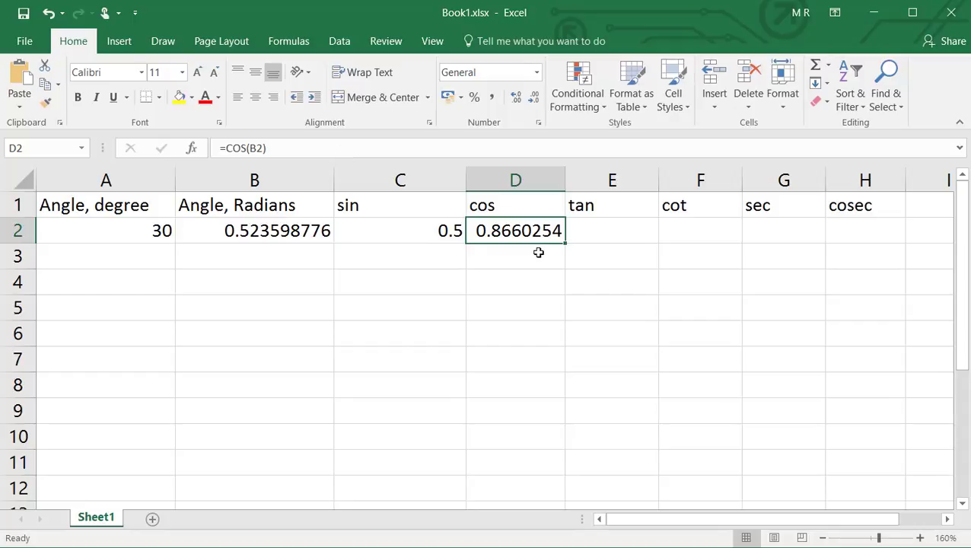
left_click(514, 256)
left_click(513, 236)
Enter =TAN(B2) in E2, showing 0.57735
left_click(591, 228)
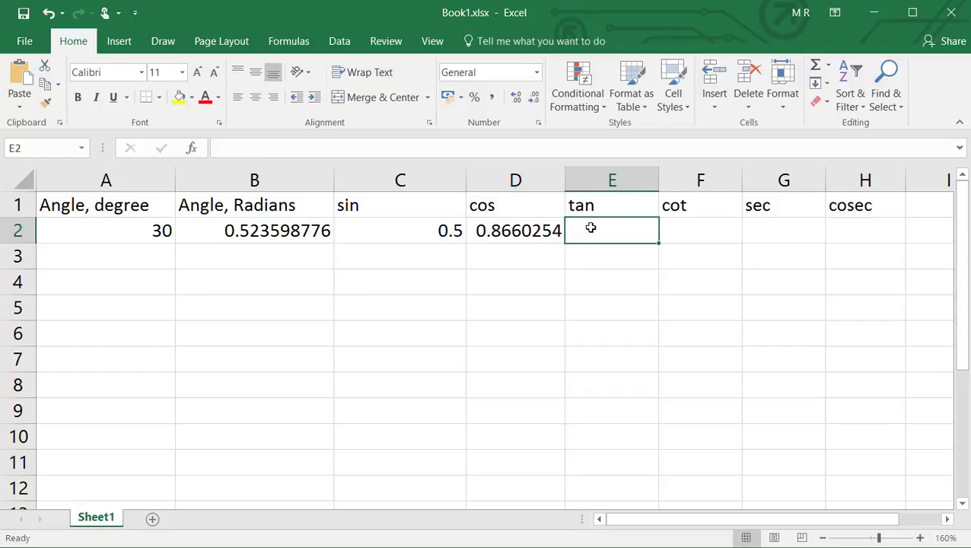
type("=")
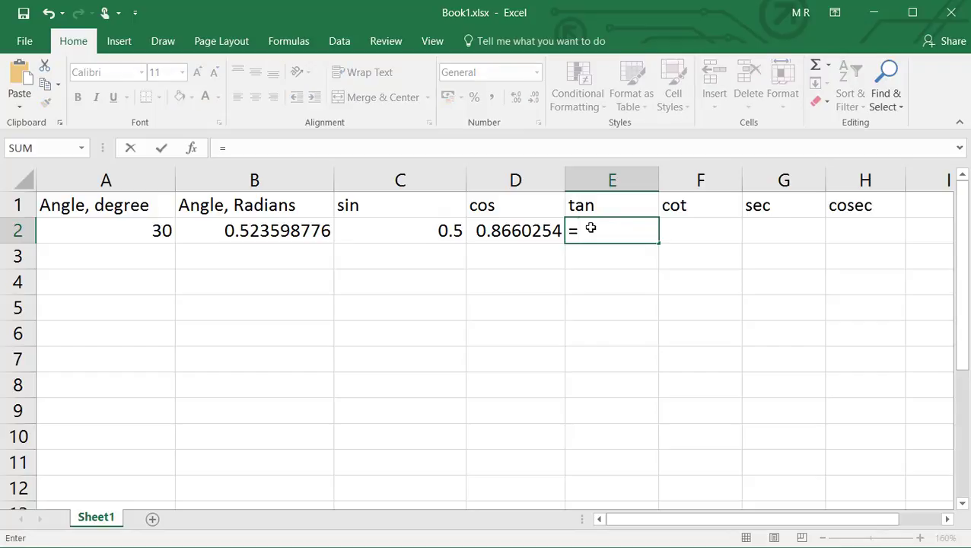
type("tan")
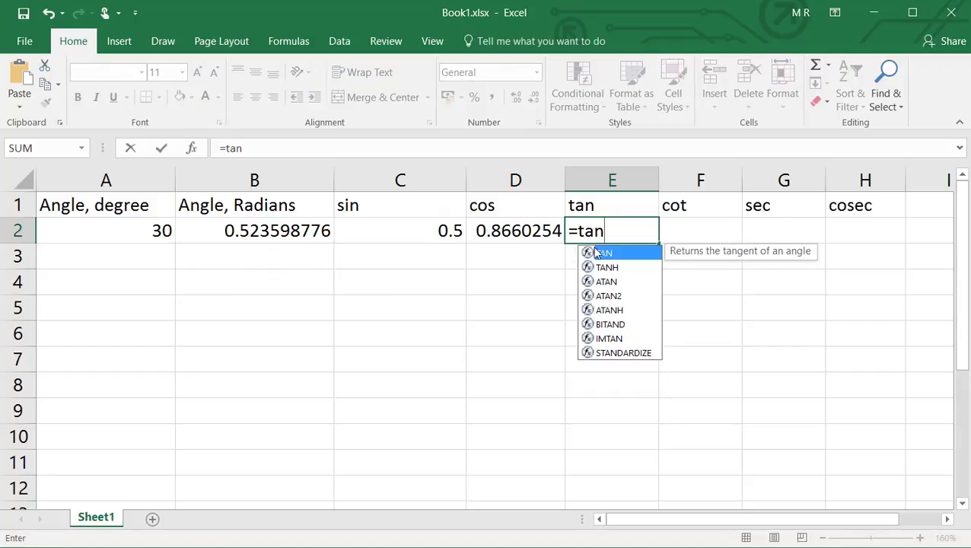
double_click(602, 254)
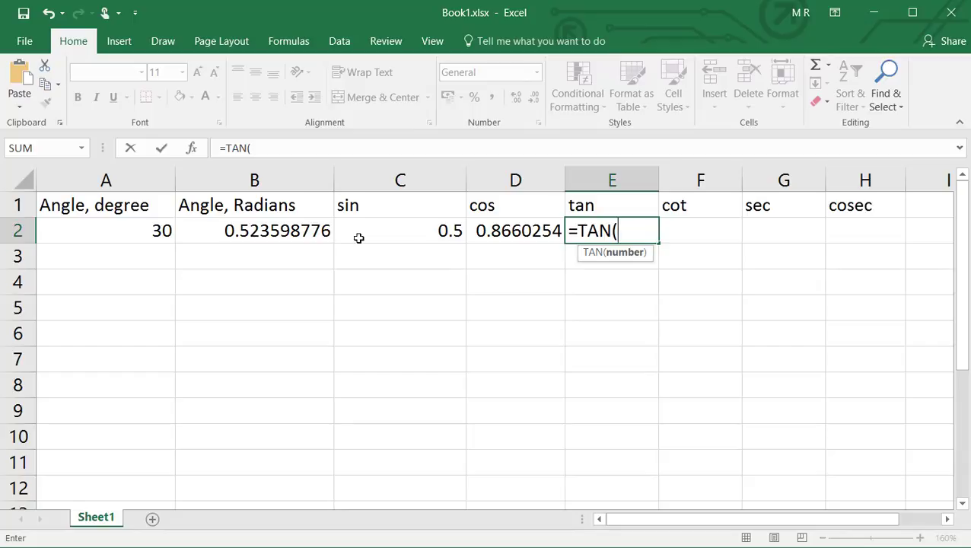
left_click(302, 230)
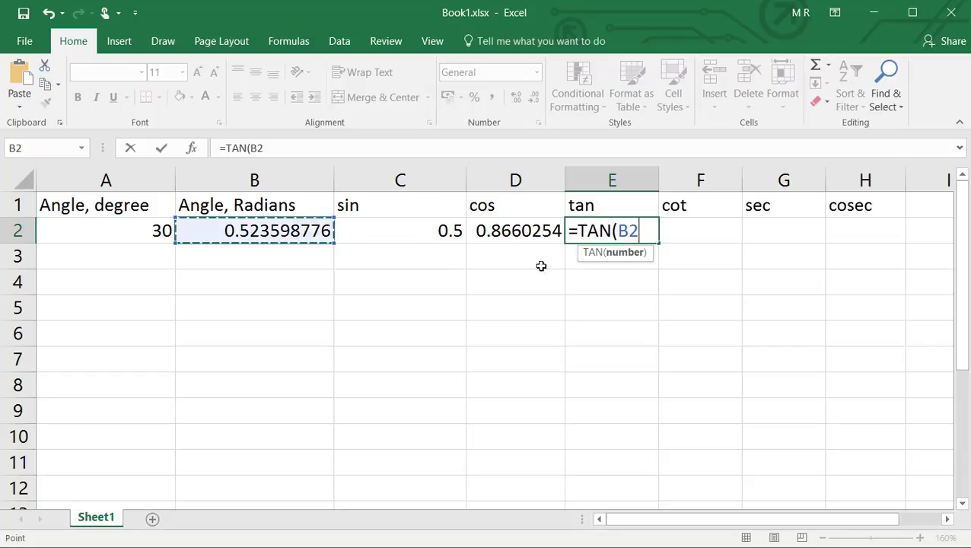
left_click(156, 149)
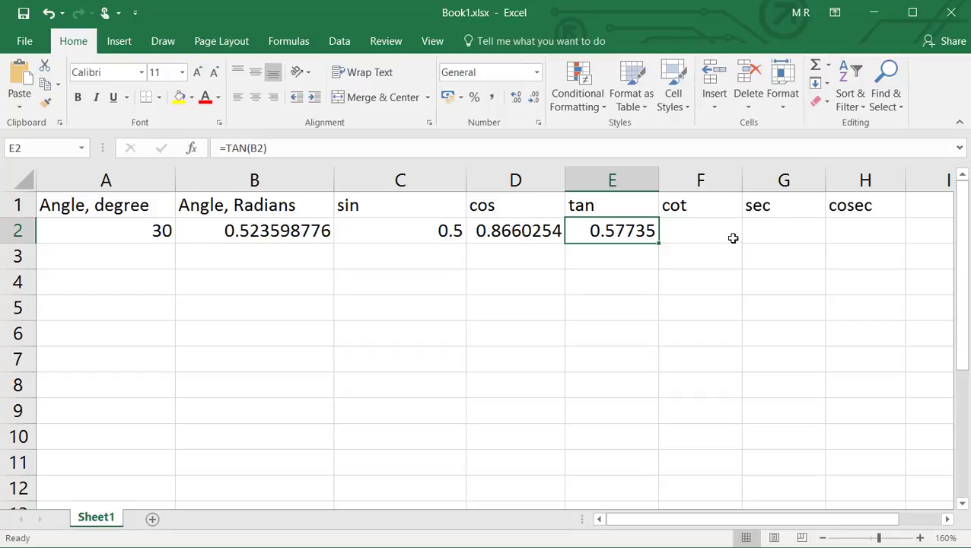
left_click(559, 310)
left_click(650, 222)
Enter =COT(B2) in F2, showing 1.73205
left_click(674, 234)
key("Left")
key("Right")
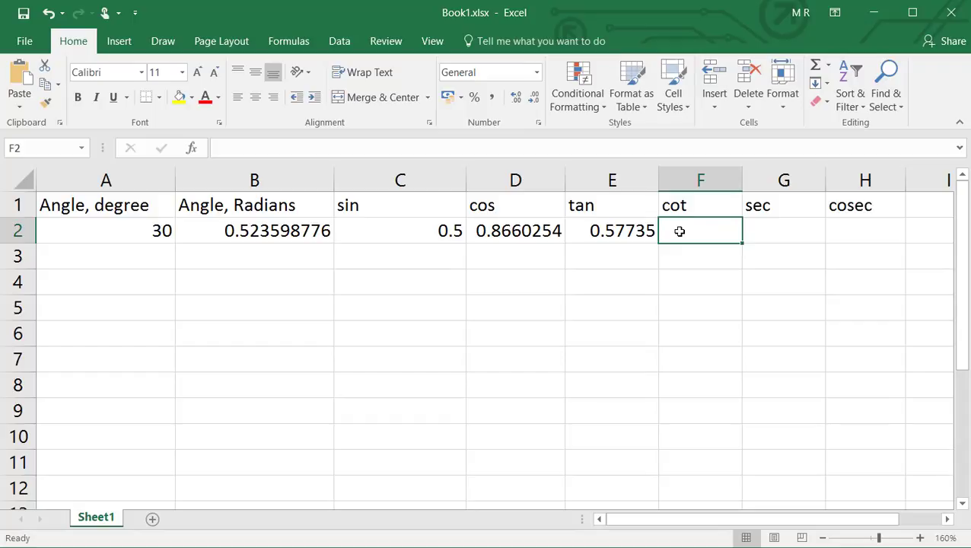
type("=cot")
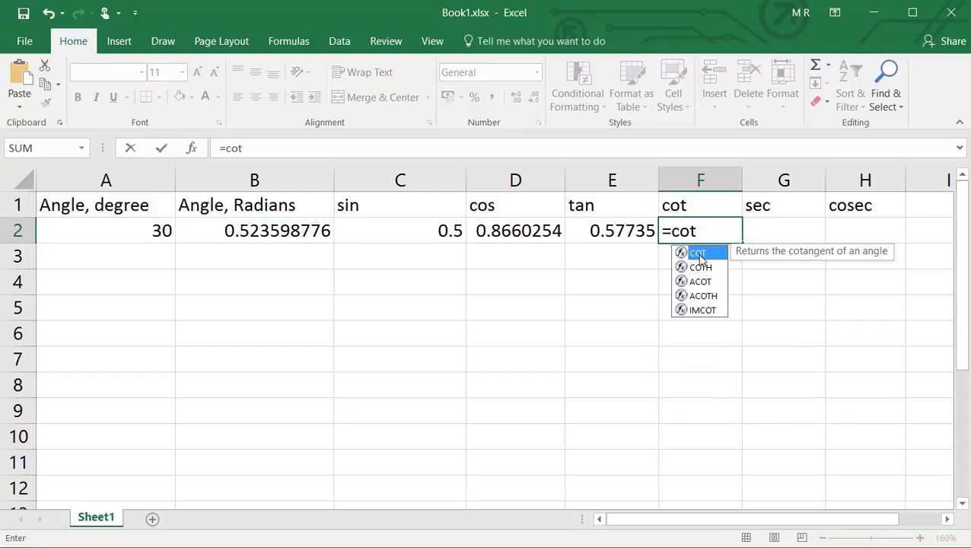
double_click(699, 256)
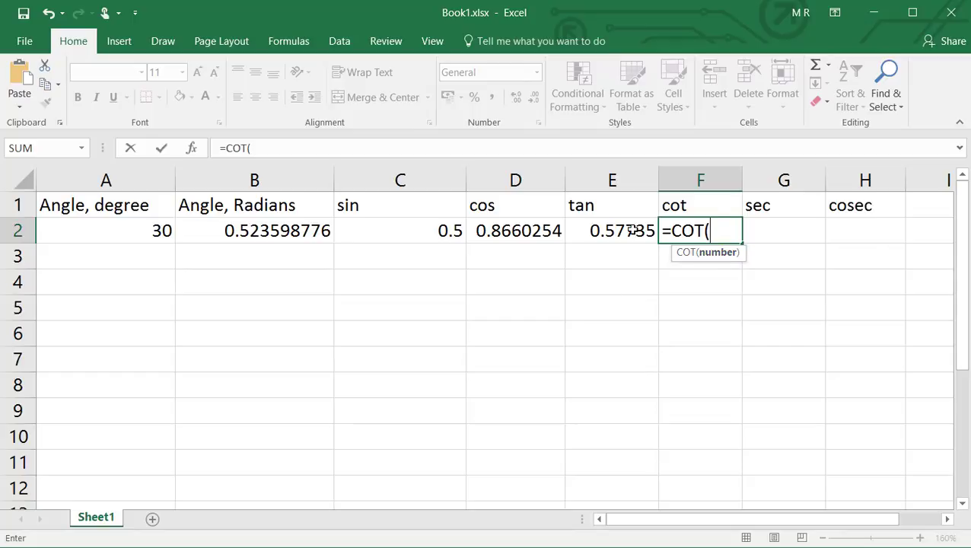
left_click(226, 231)
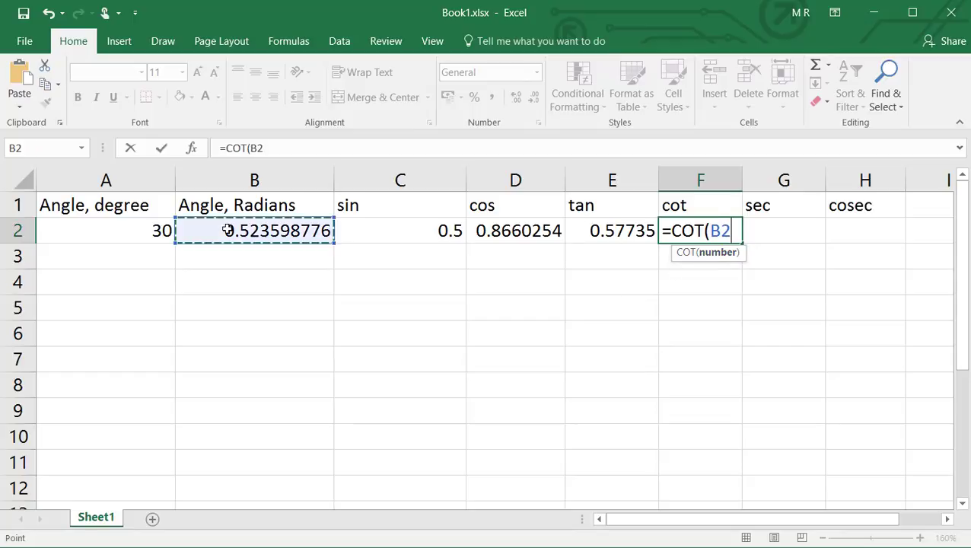
left_click(162, 149)
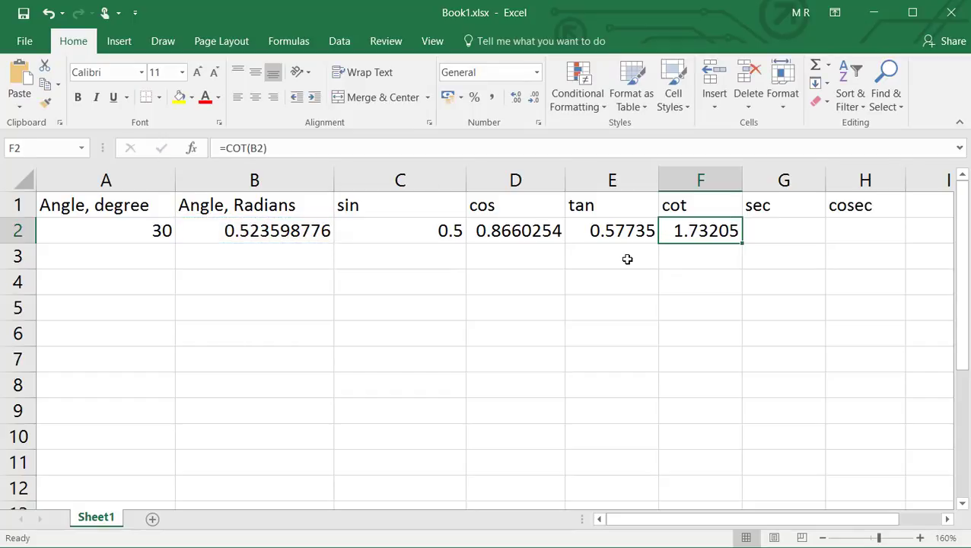
left_click(709, 213)
left_click(717, 231)
Enter =SEC(B2) in G2, showing 1.1547
left_click(760, 241)
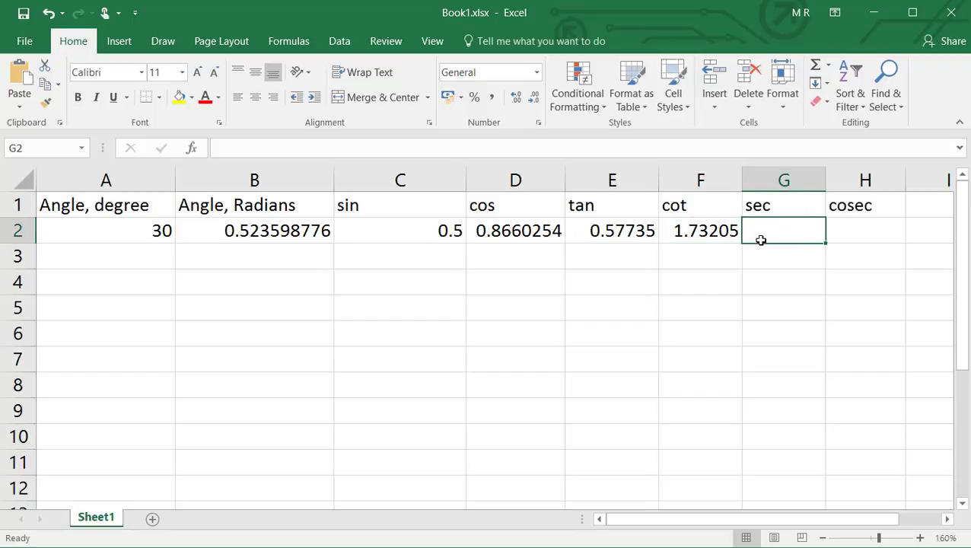
type("=s")
type("ec")
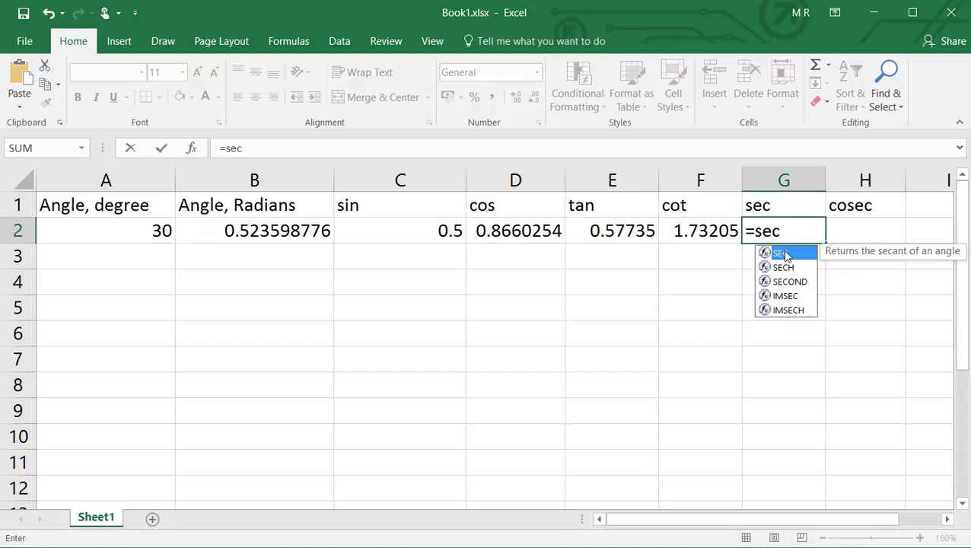
double_click(776, 256)
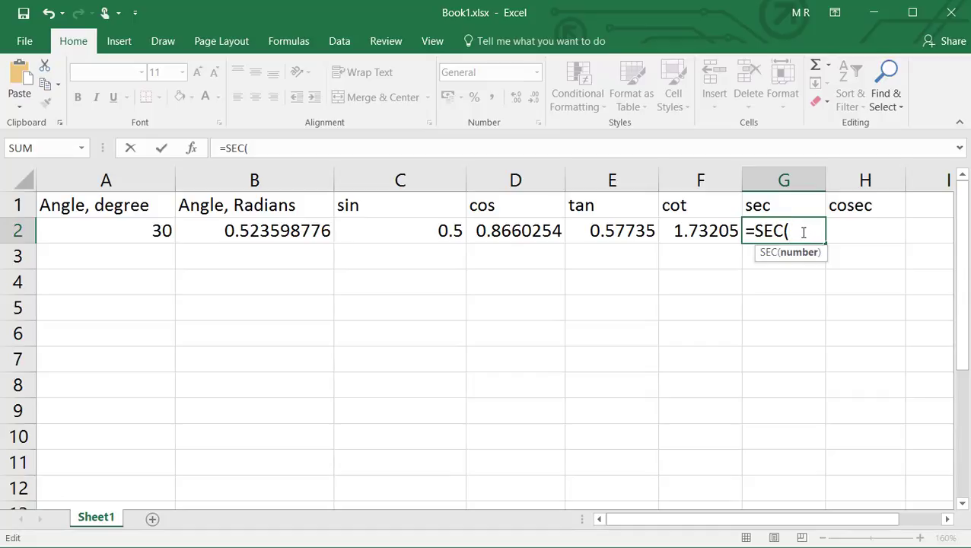
left_click(291, 232)
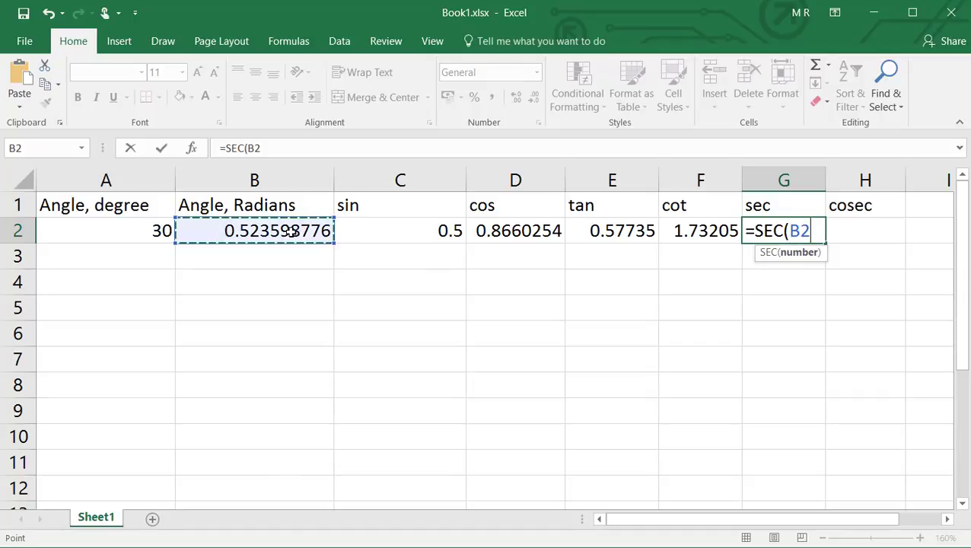
left_click(161, 148)
left_click(805, 202)
left_click(804, 227)
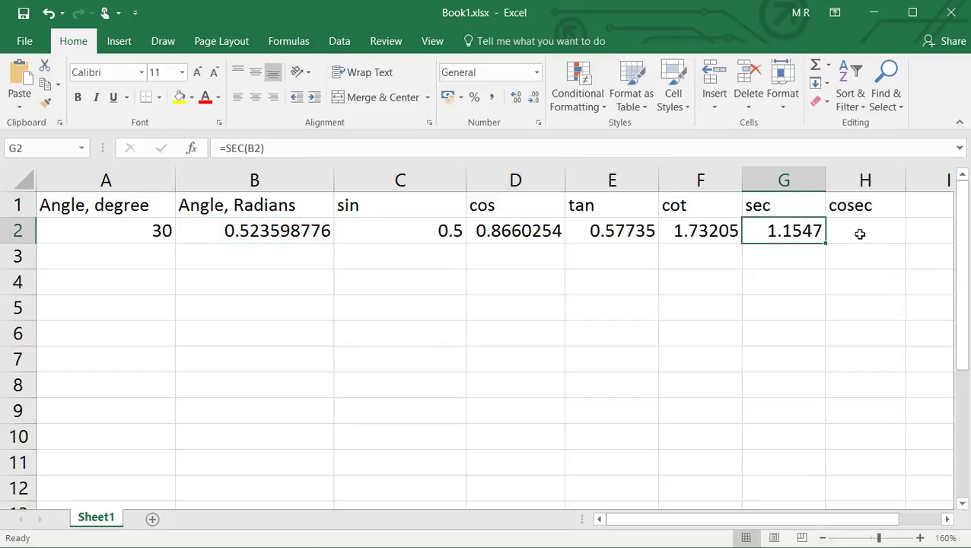
left_click(807, 199)
left_click(801, 230)
Enter =CSC(B2) in H2, showing 2
left_click(860, 233)
type("=cs")
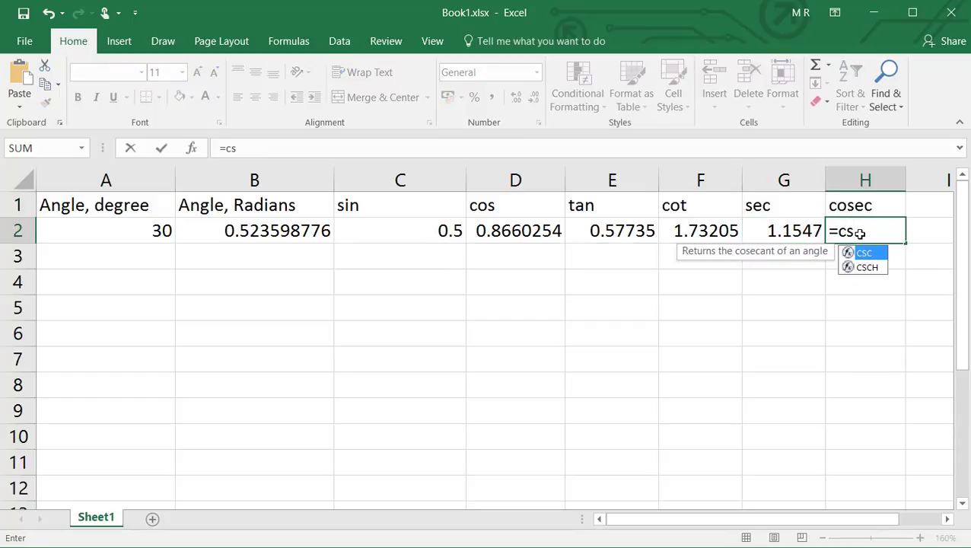
key("Escape")
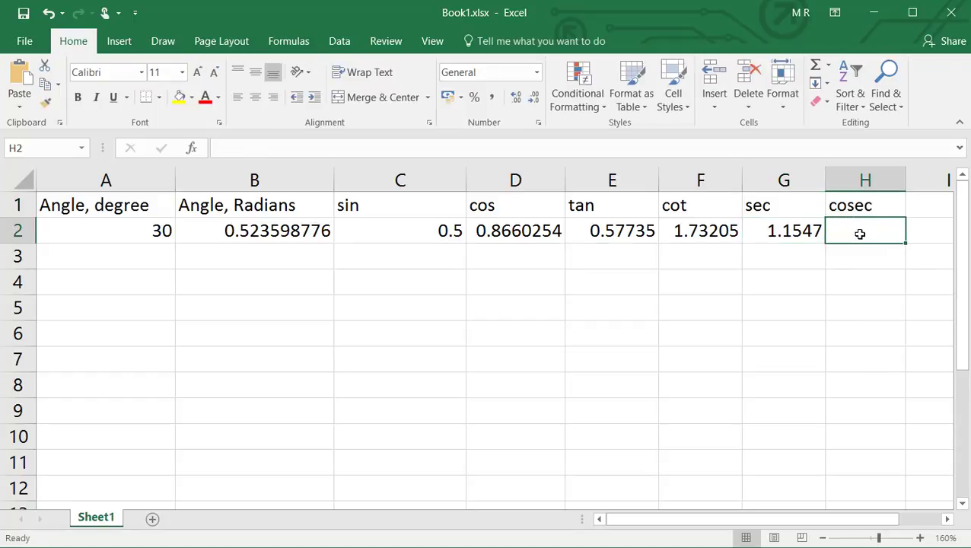
type("=cs")
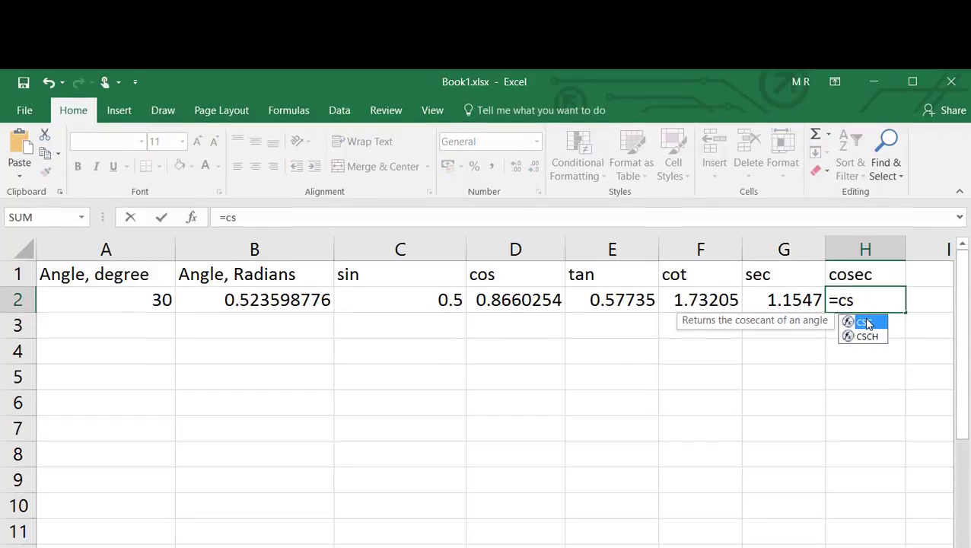
double_click(866, 323)
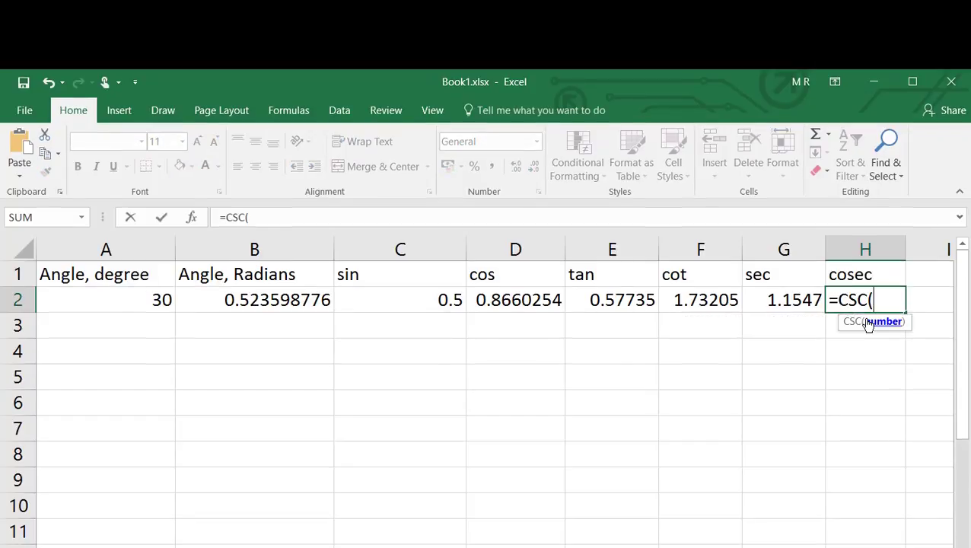
left_click(288, 301)
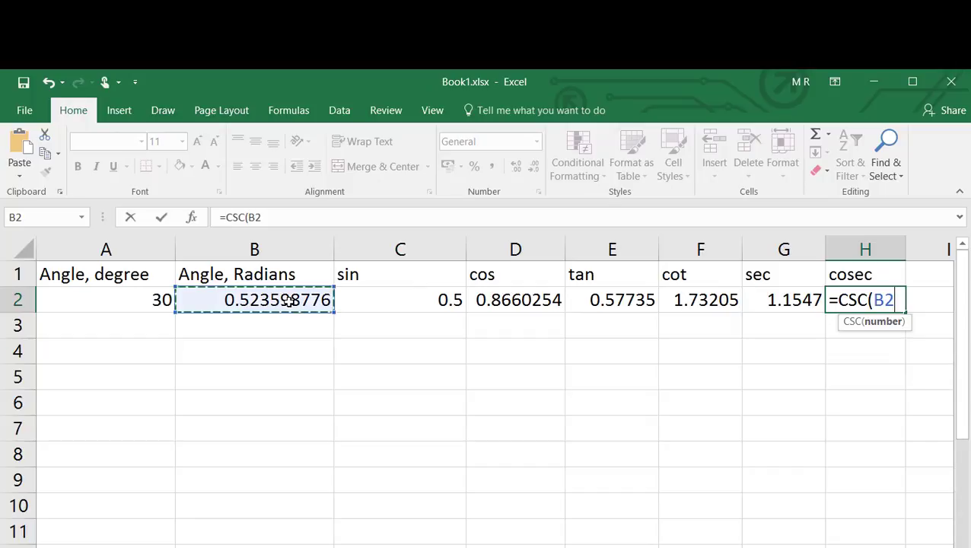
left_click(162, 218)
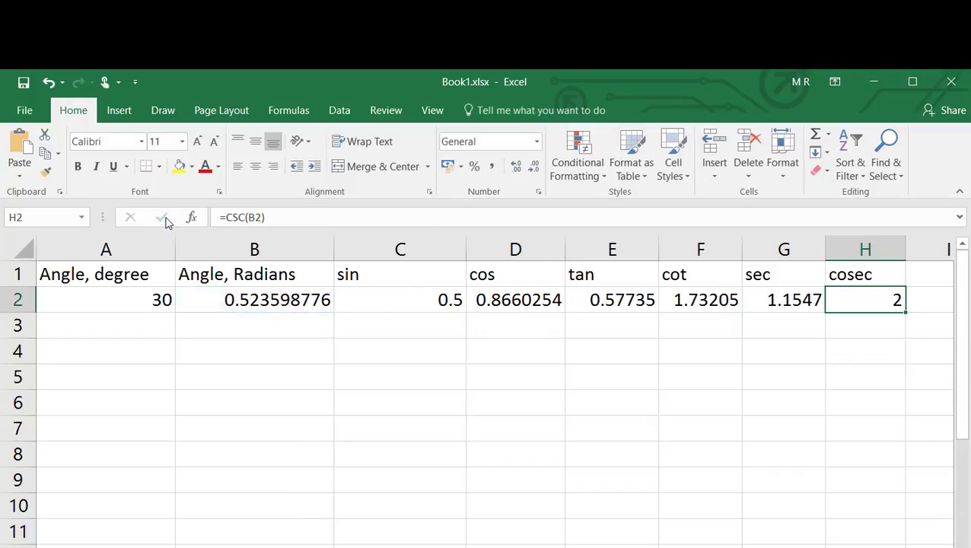
left_click(596, 360)
Change the angle in A2 to 45, then 60 degrees, to recalculate the row
left_click_drag(103, 279, 679, 381)
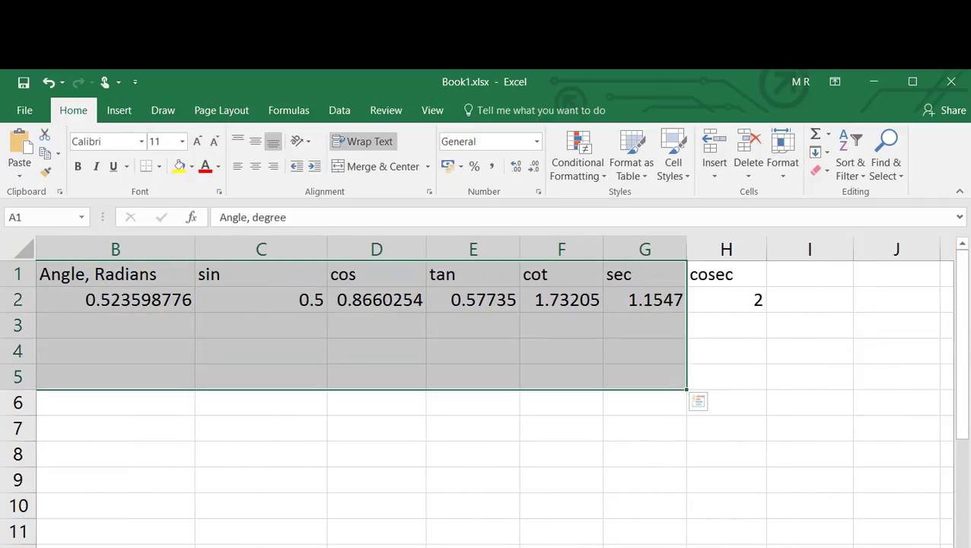
scroll(693, 398, "left", 2)
left_click(585, 468)
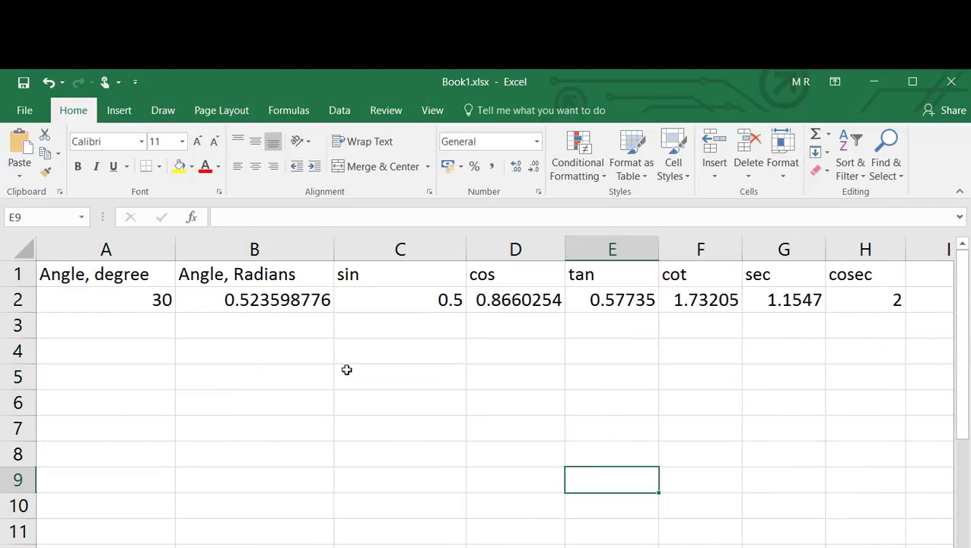
left_click(125, 298)
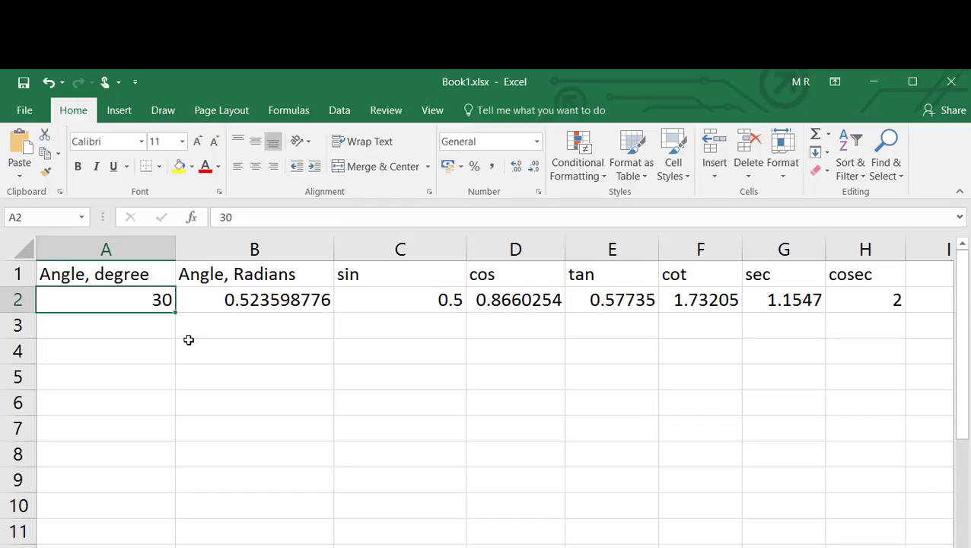
type("45")
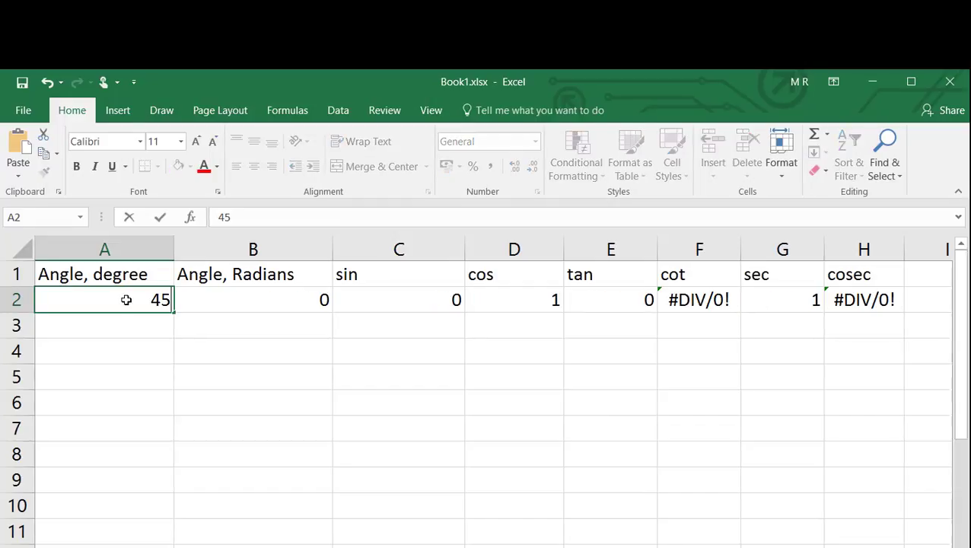
left_click(125, 351)
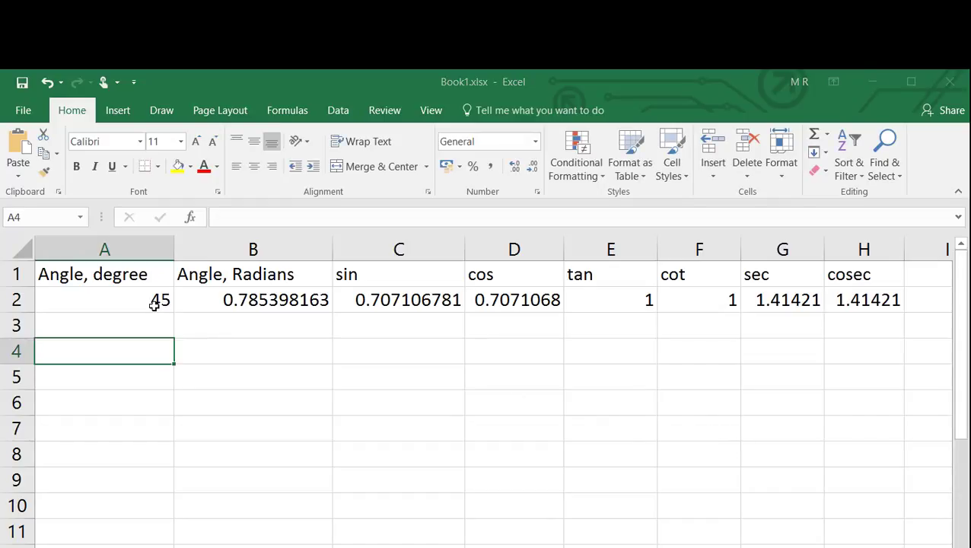
left_click(142, 277)
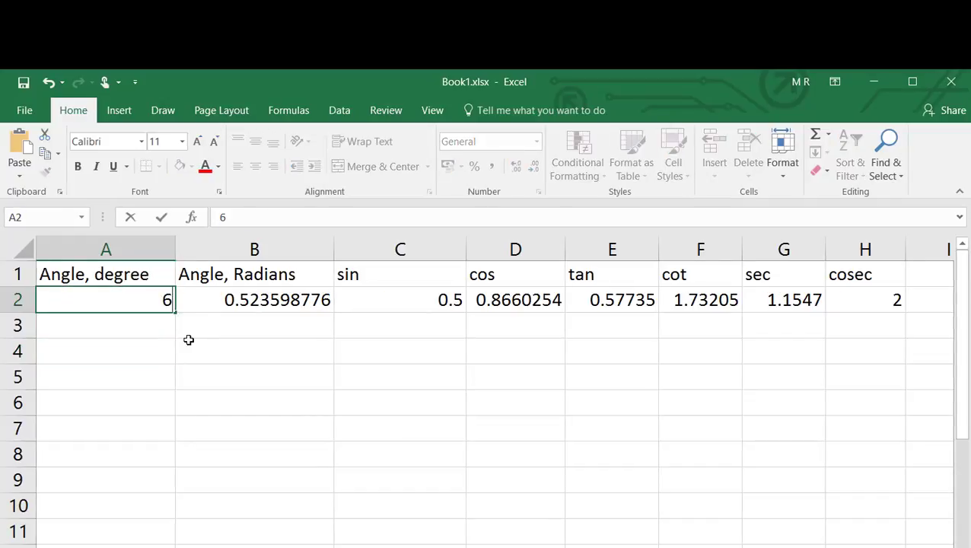
type("0")
left_click(188, 344)
Try 0 and then 90 degrees in A2, highlighting the recalculated trig results
left_click_drag(218, 300, 844, 301)
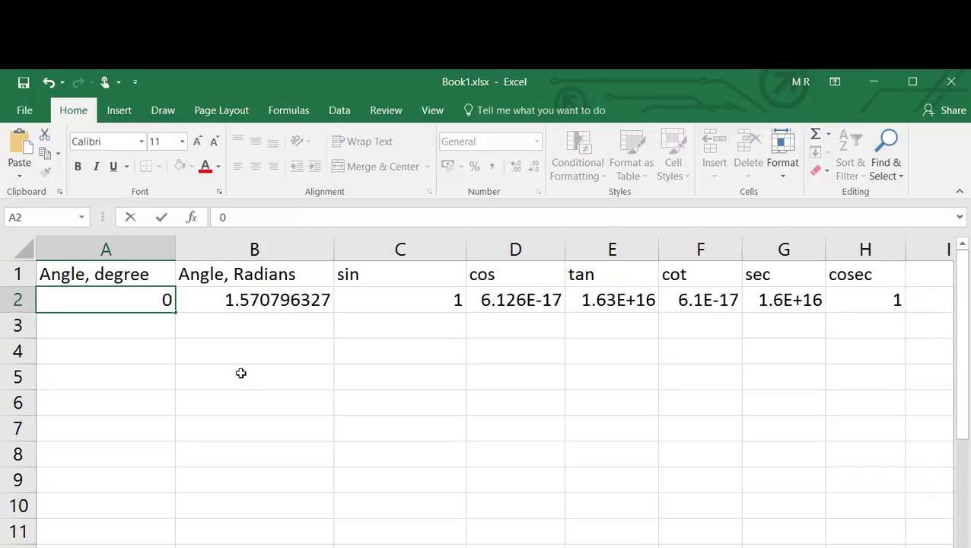
left_click(240, 373)
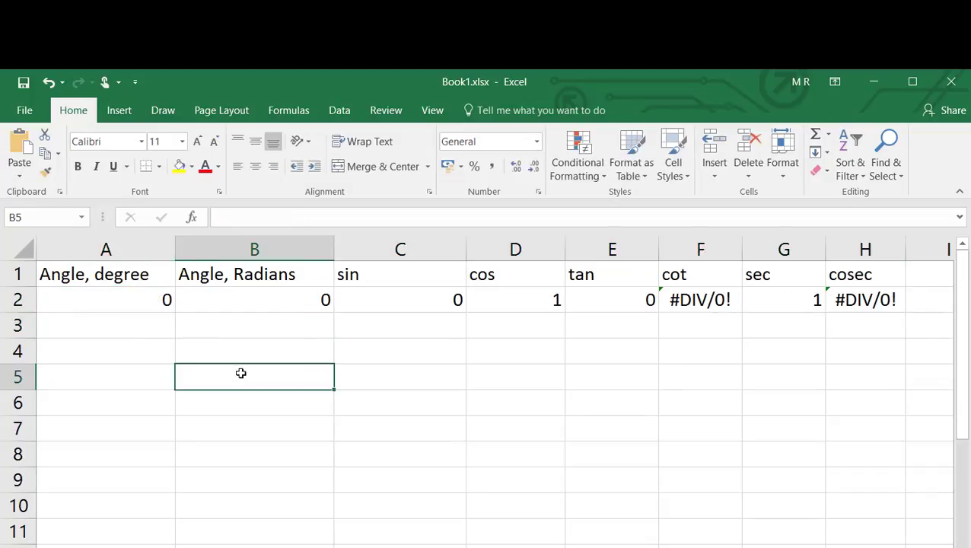
left_click(380, 347)
left_click_drag(110, 277, 900, 385)
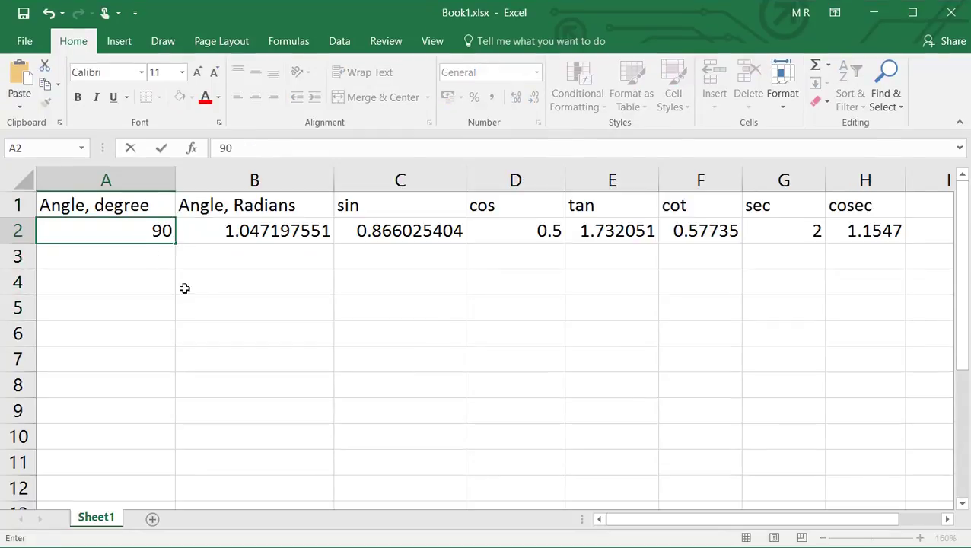
left_click(199, 301)
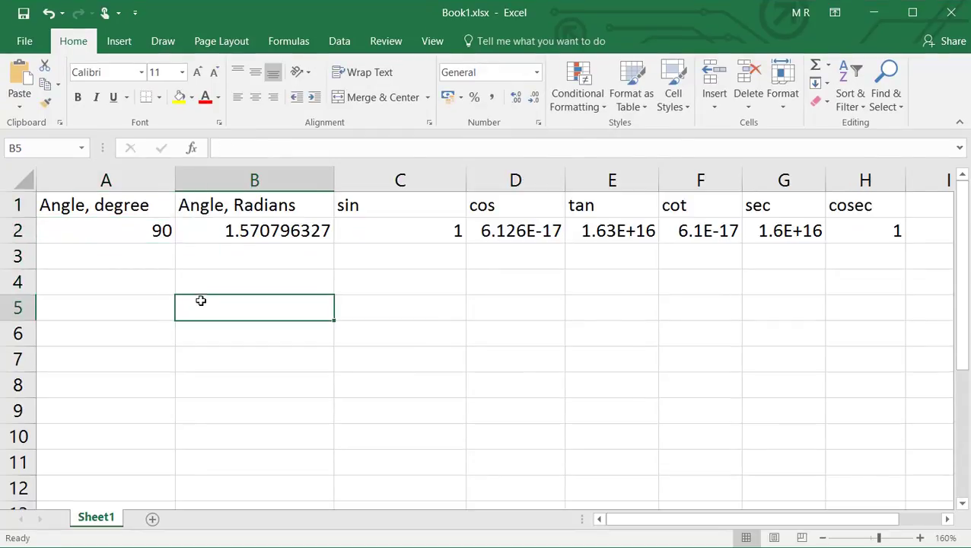
left_click_drag(158, 230, 886, 230)
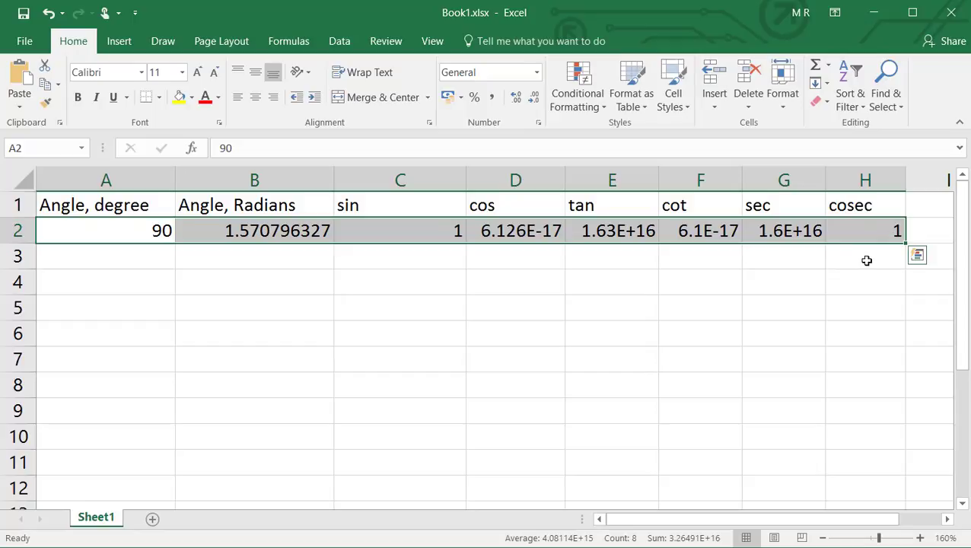
left_click(312, 328)
left_click_drag(402, 208, 874, 242)
left_click(700, 334)
left_click(165, 236)
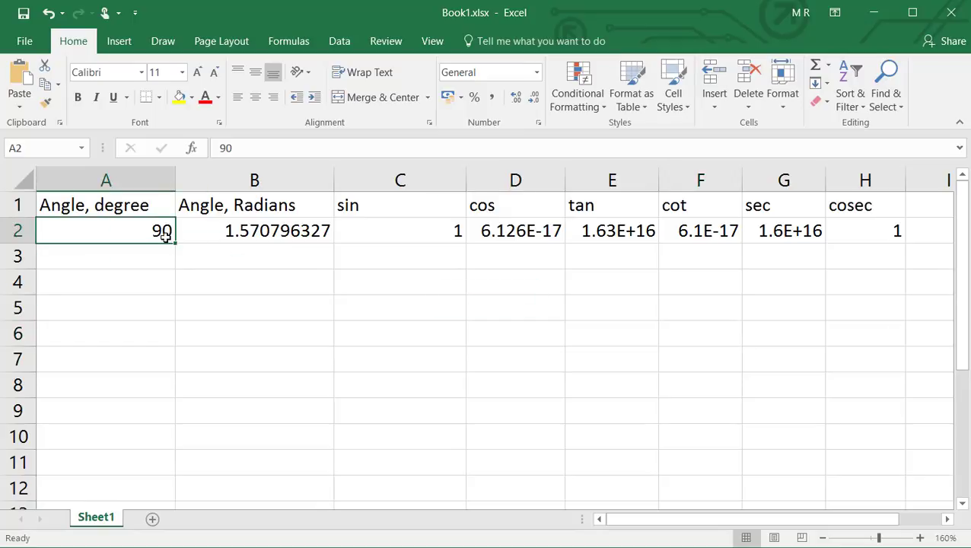
type("9")
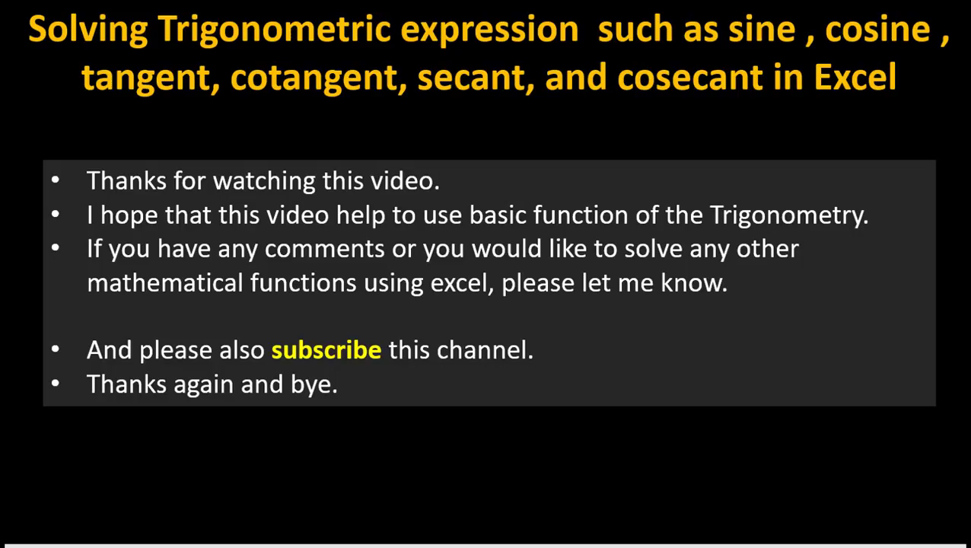